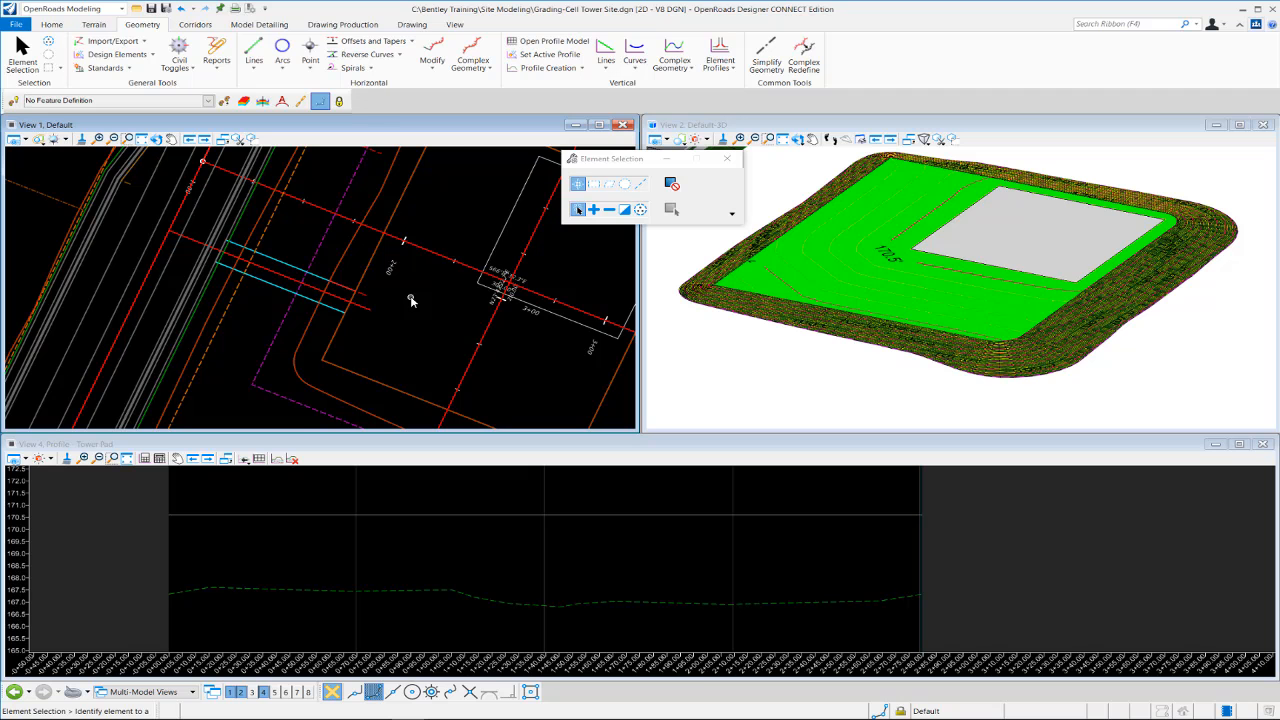
- Open the profile model of the LT_EOD edge-of-pavement line in the existing profile view
scroll(280, 264, "up", 2)
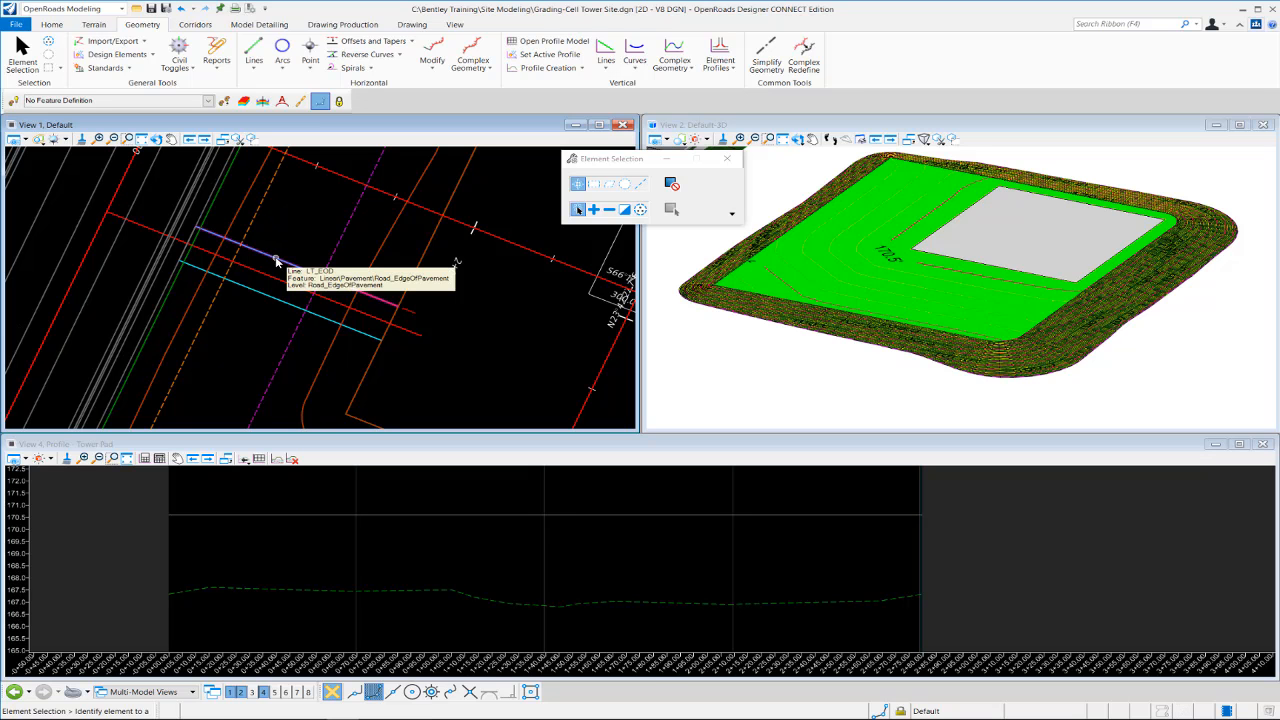
left_click(278, 263)
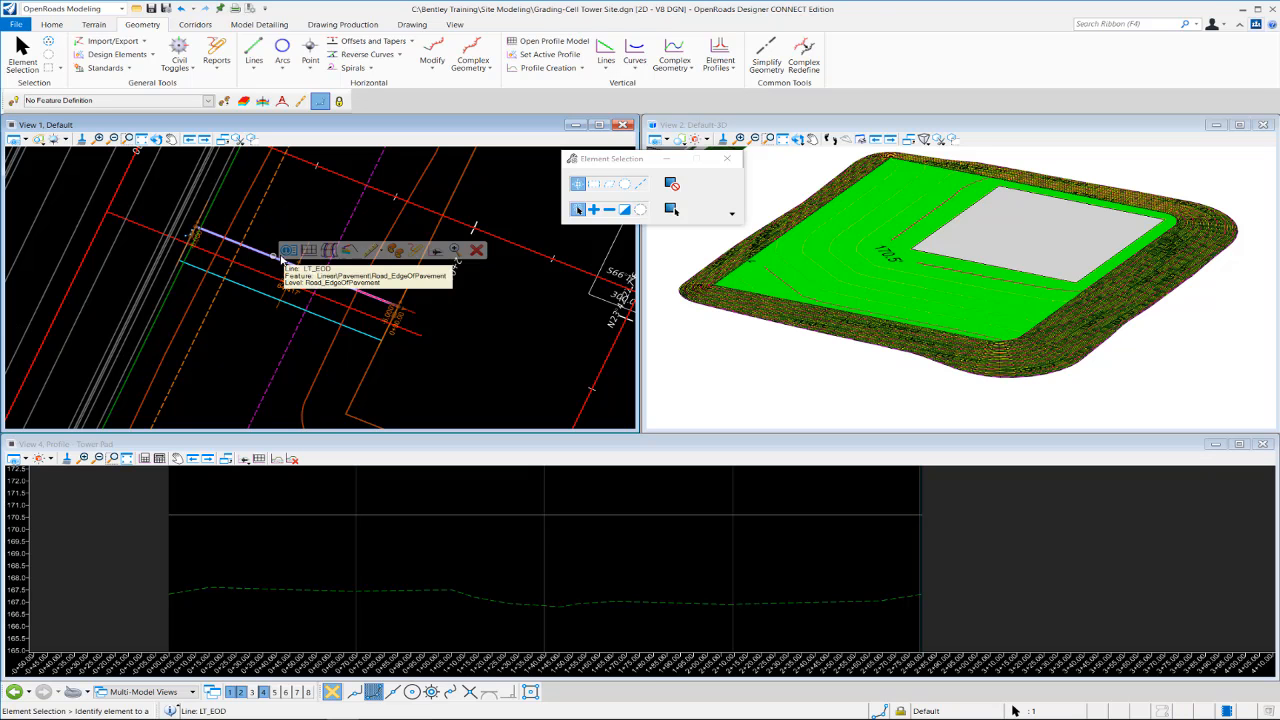
mouse_move(280, 262)
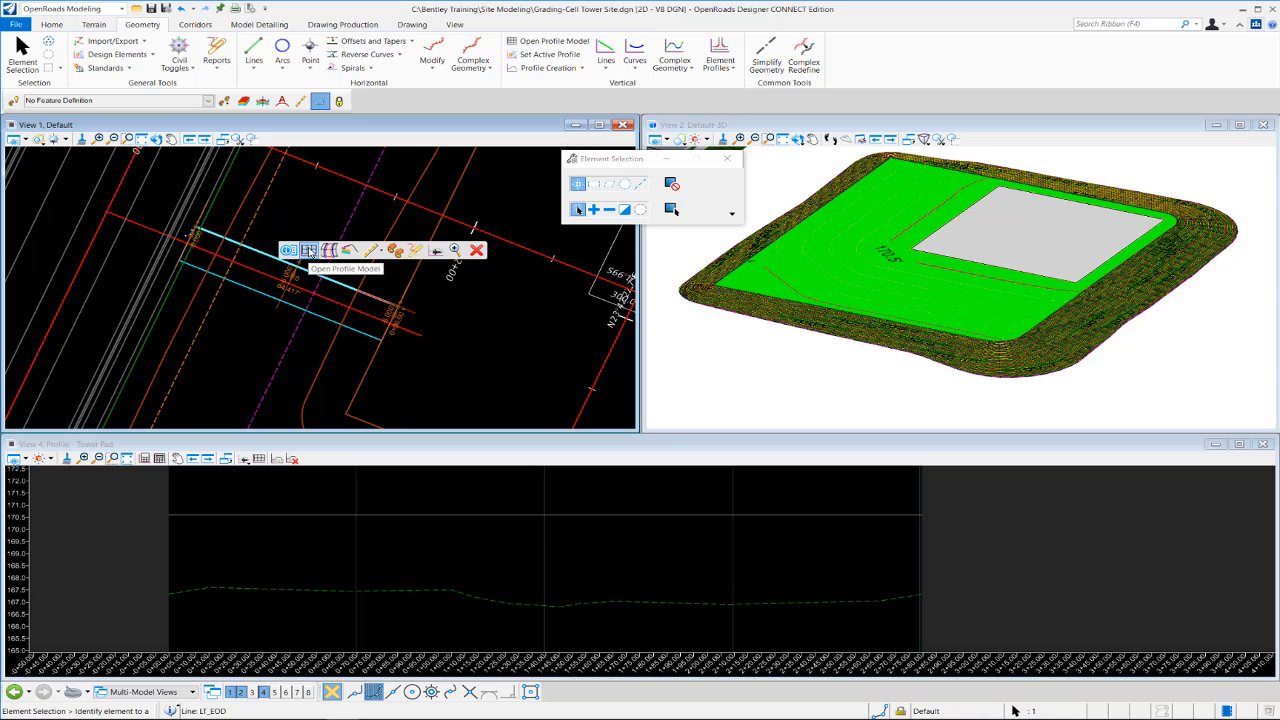
left_click(310, 251)
left_click(430, 488)
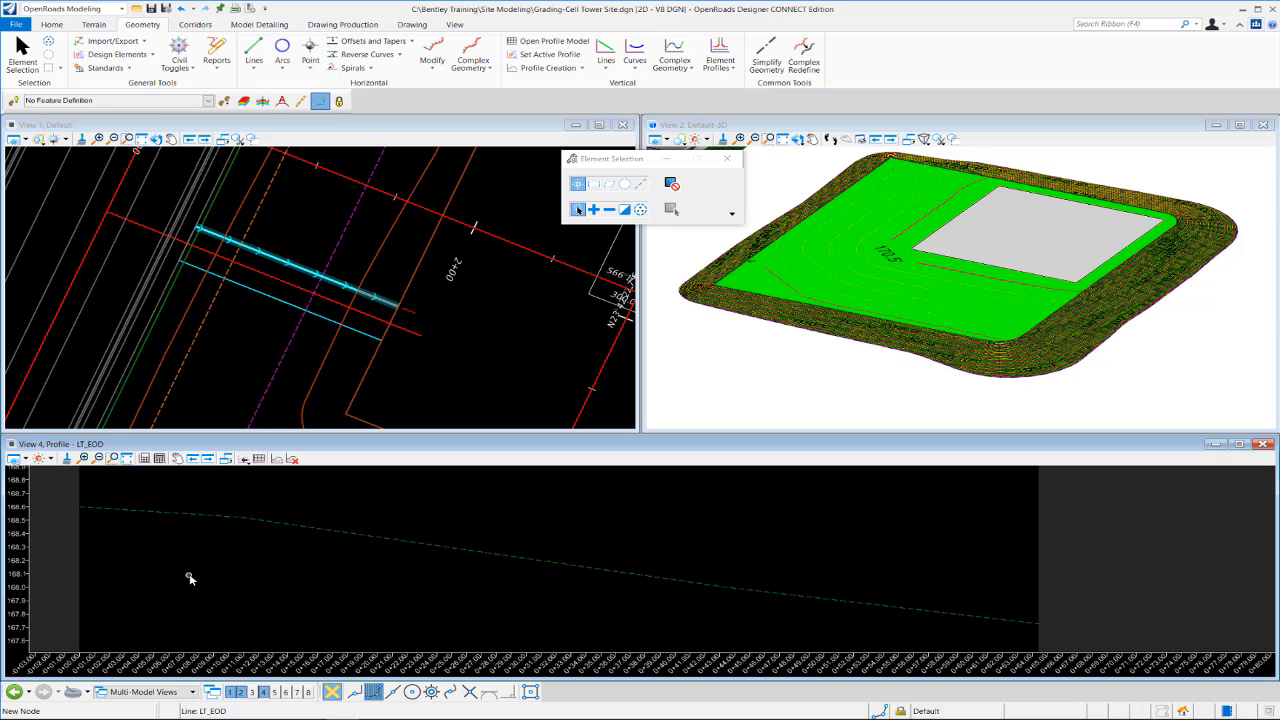
scroll(191, 567, "down", 2)
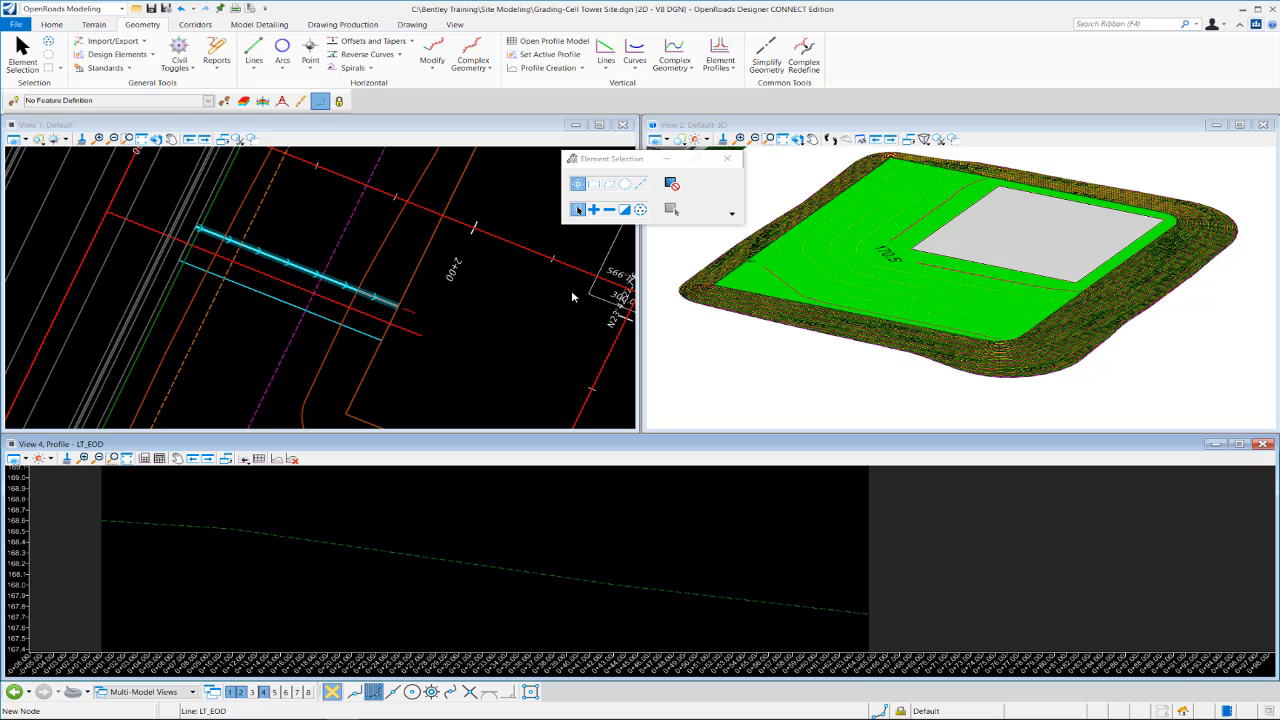
left_click(430, 298)
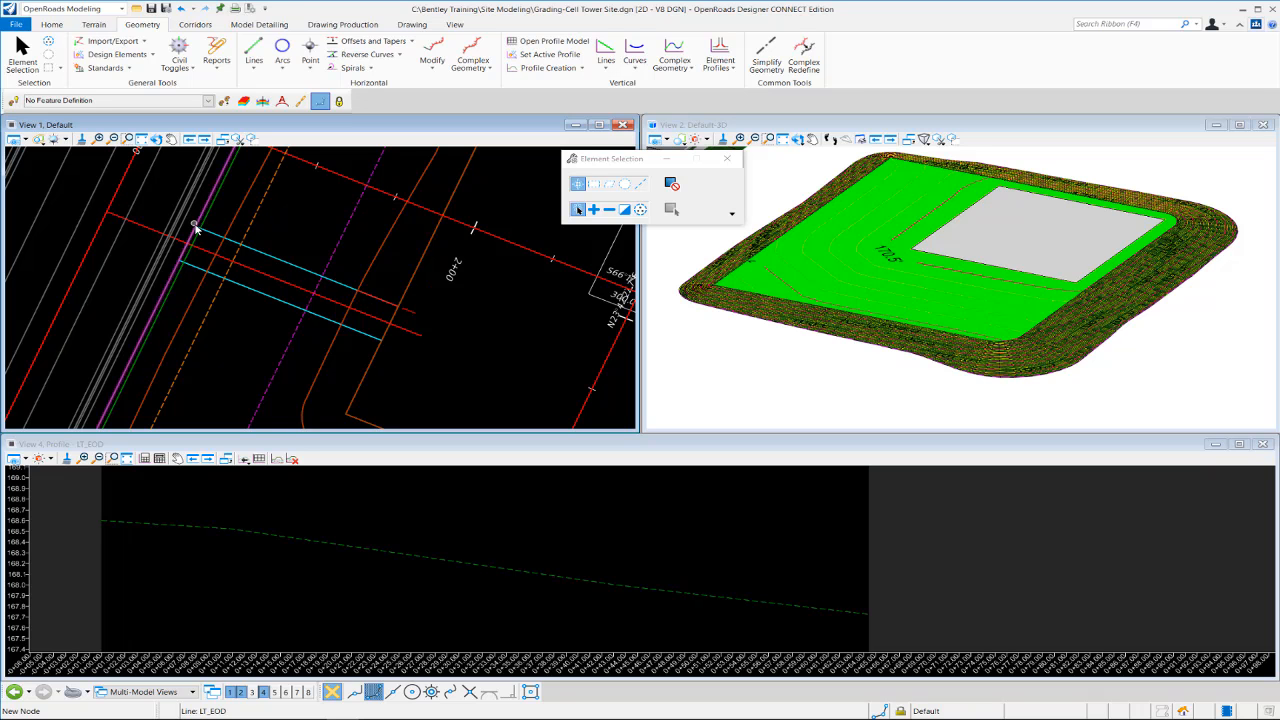
mouse_move(197, 229)
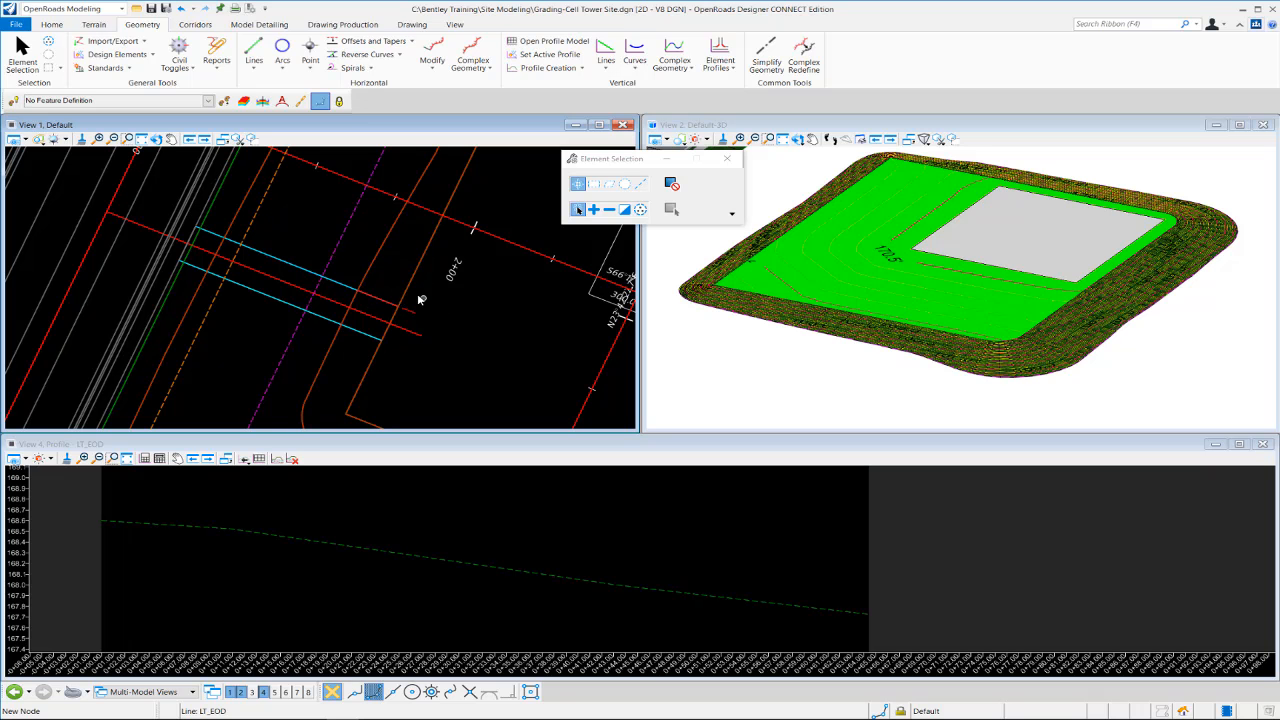
mouse_move(406, 292)
left_click(579, 68)
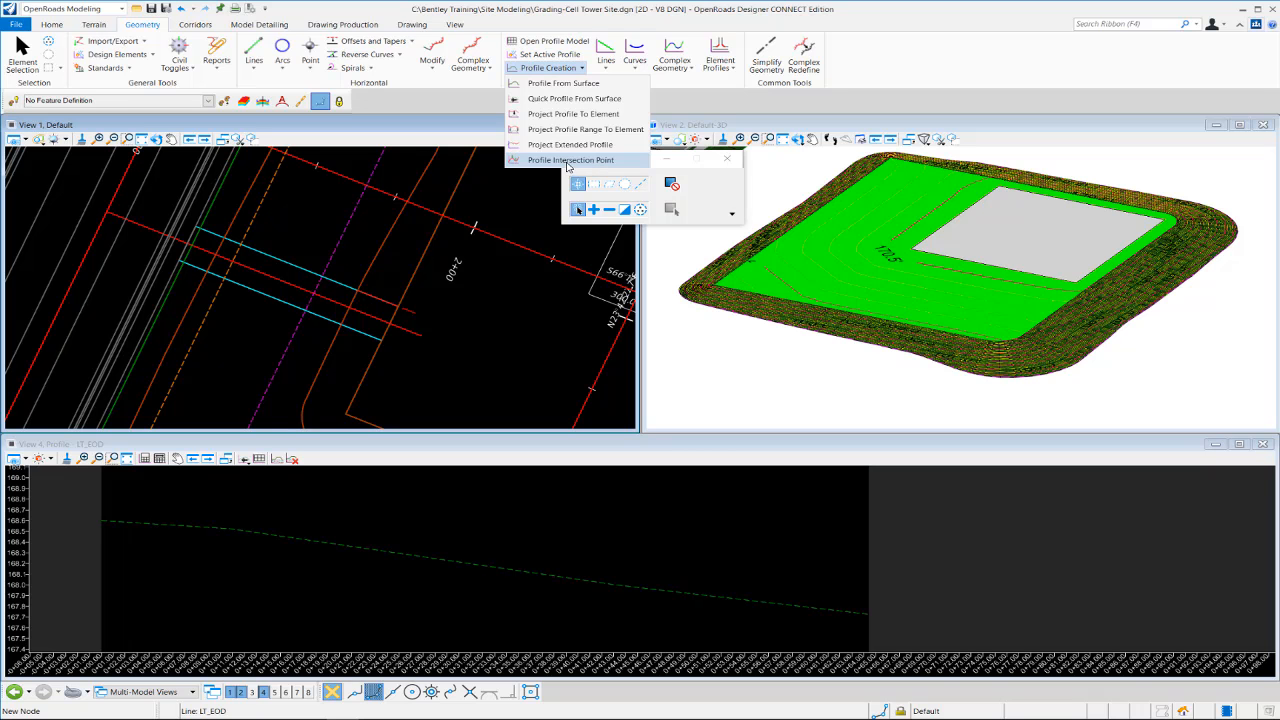
left_click(567, 162)
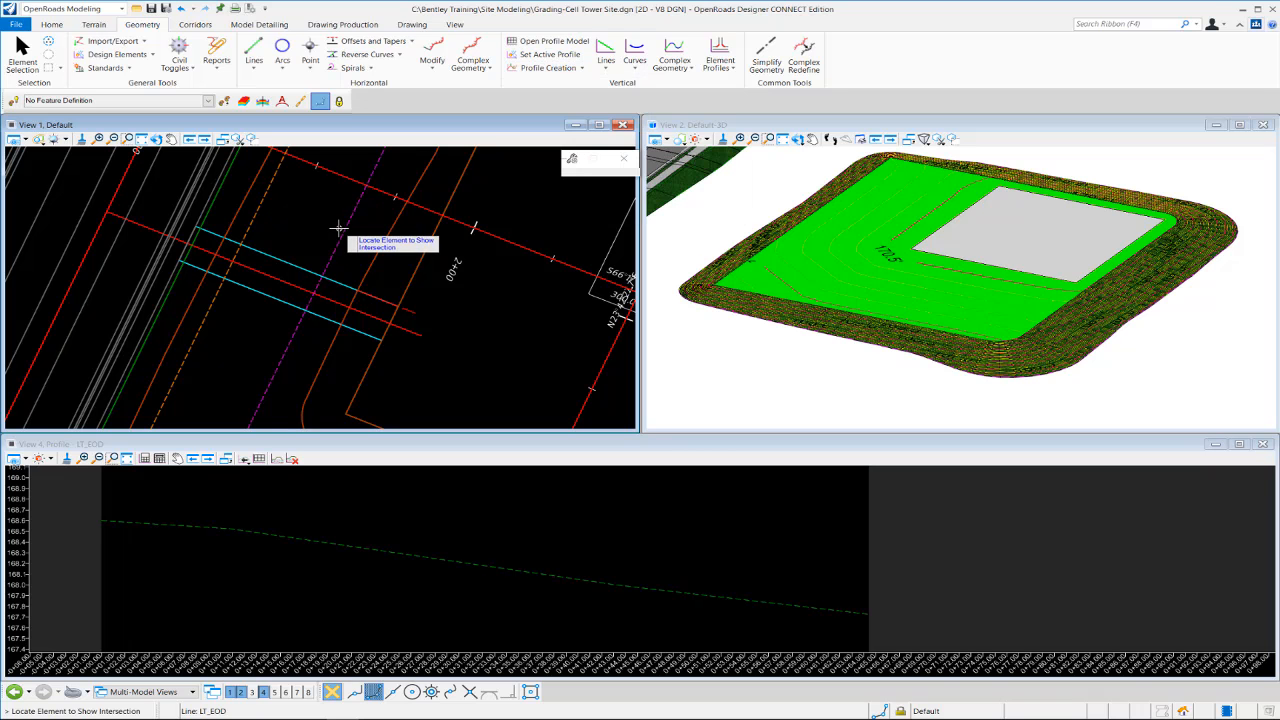
left_click(287, 234)
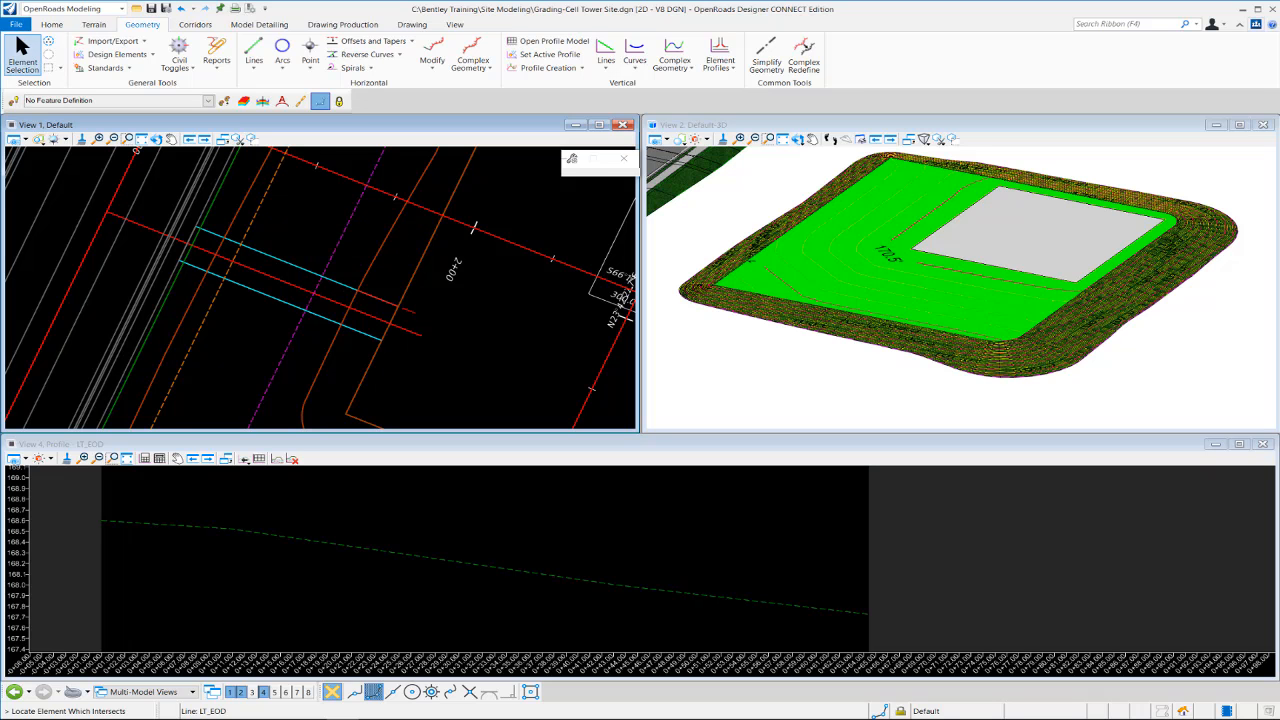
left_click(23, 54)
- Create profile intersection points on the LT_EOD line for the Back Of Walk and Tower Yard elements it meets
left_click(575, 68)
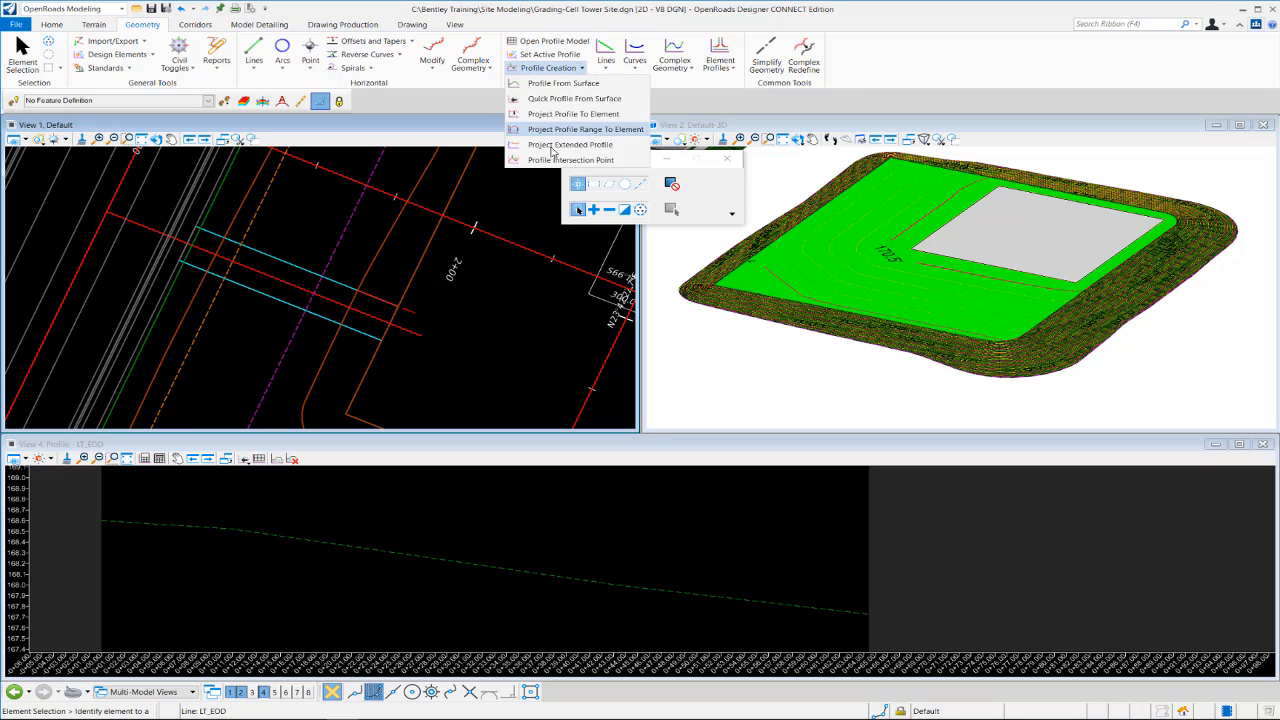
left_click(555, 160)
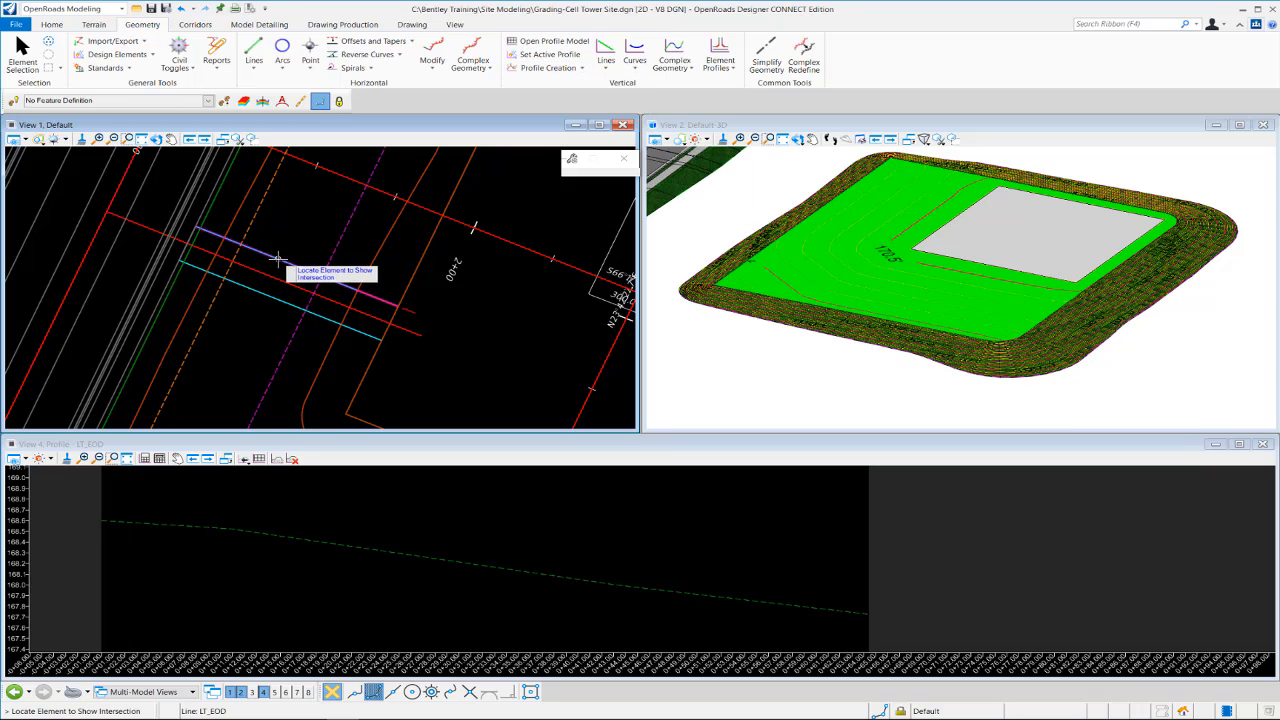
left_click(276, 259)
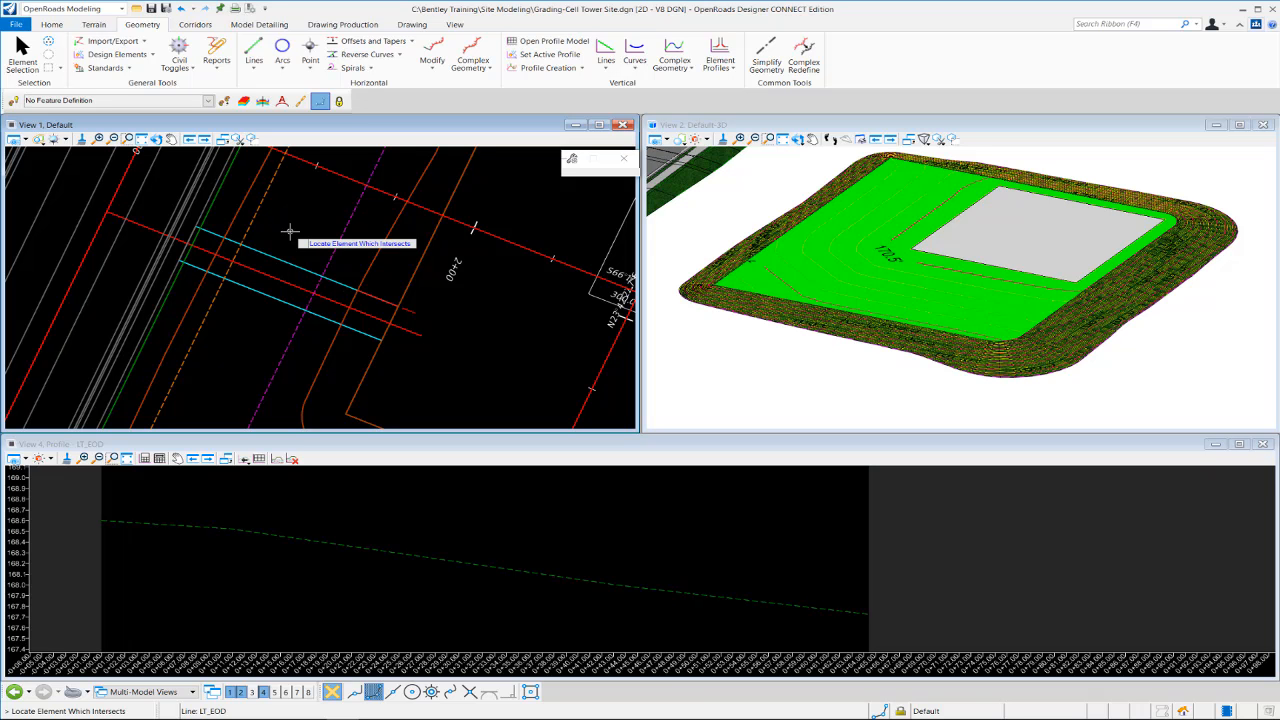
right_click(190, 237)
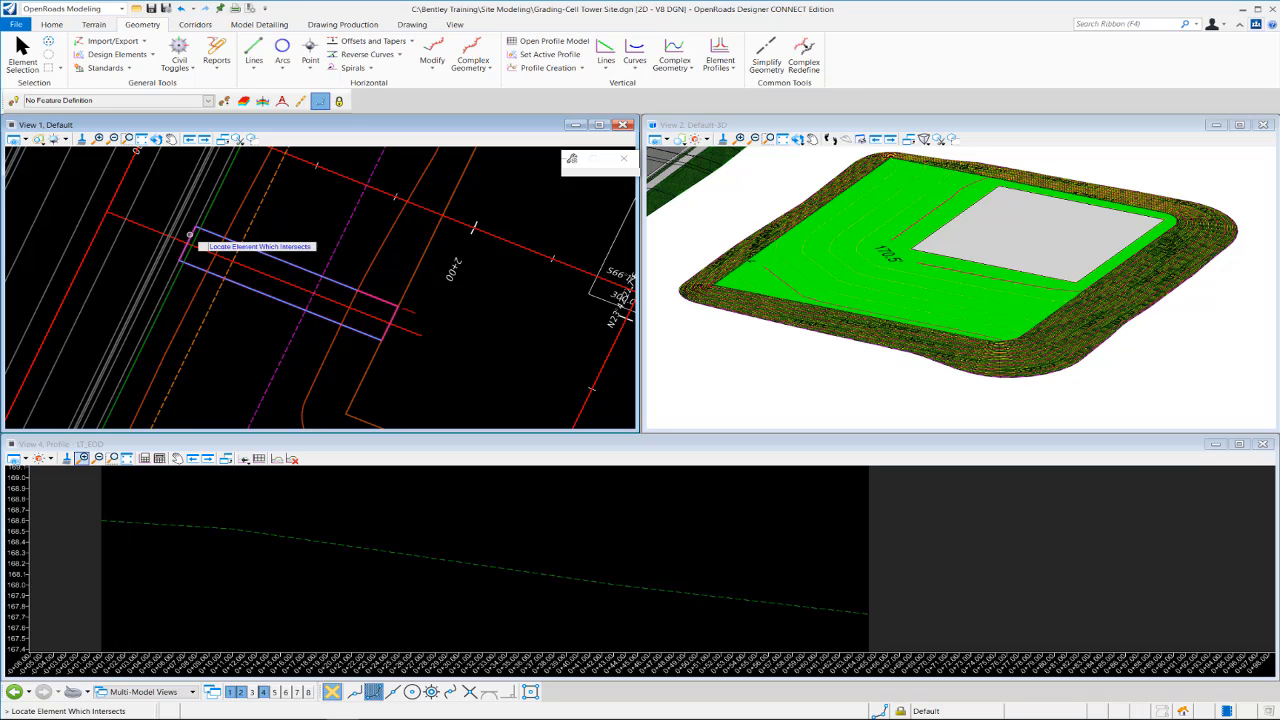
right_click(190, 235)
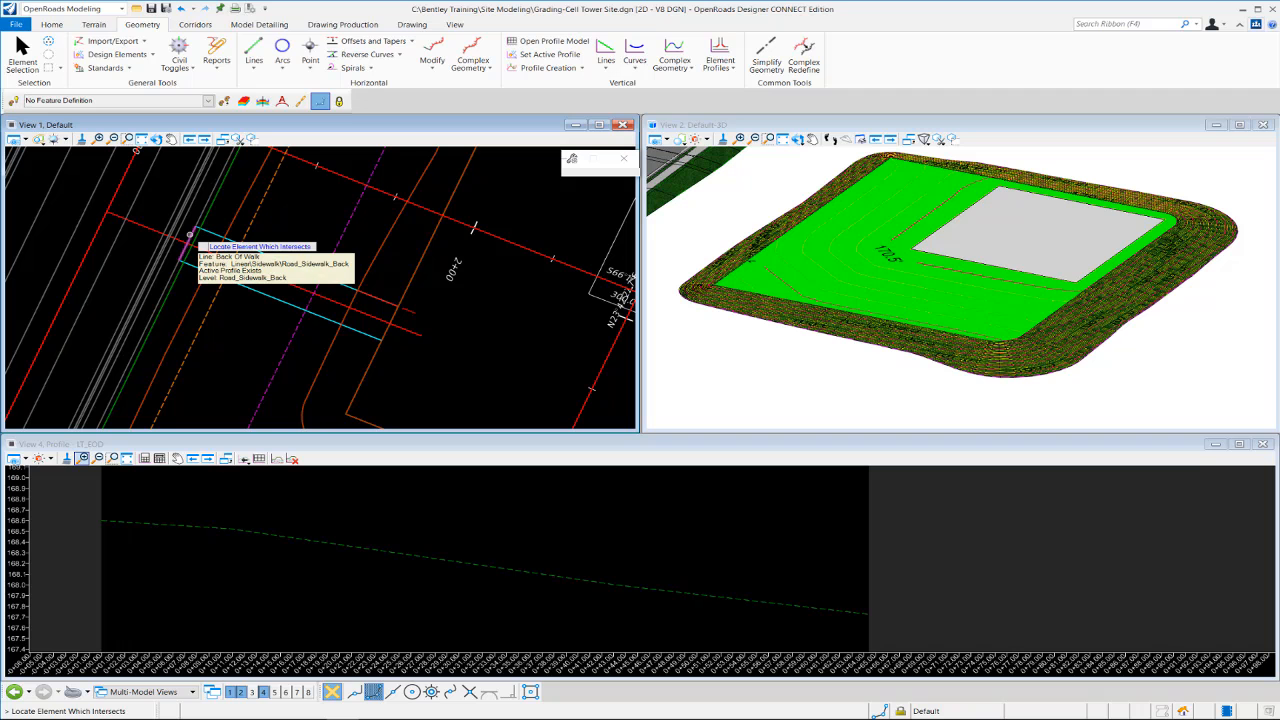
left_click(190, 235)
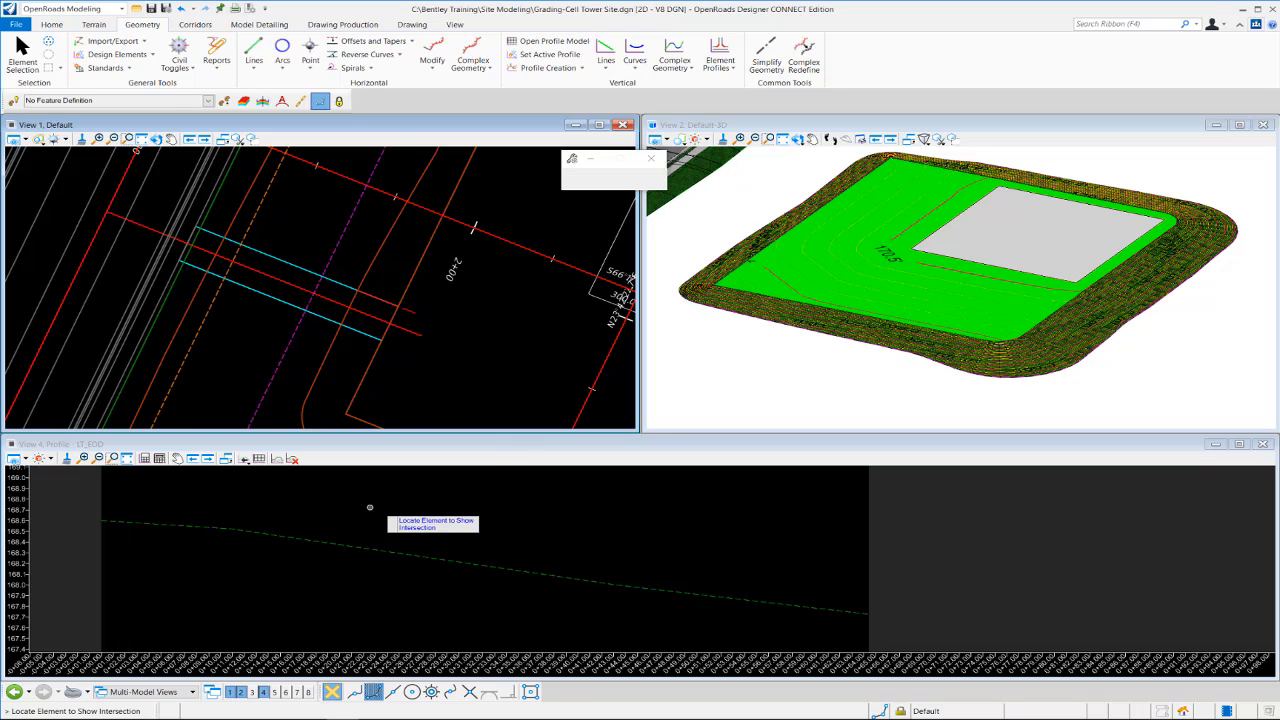
- Start a Profile Line Between Points with the feature definition Linear\Pavement\Road_EdgeOfPavement
left_click(126, 458)
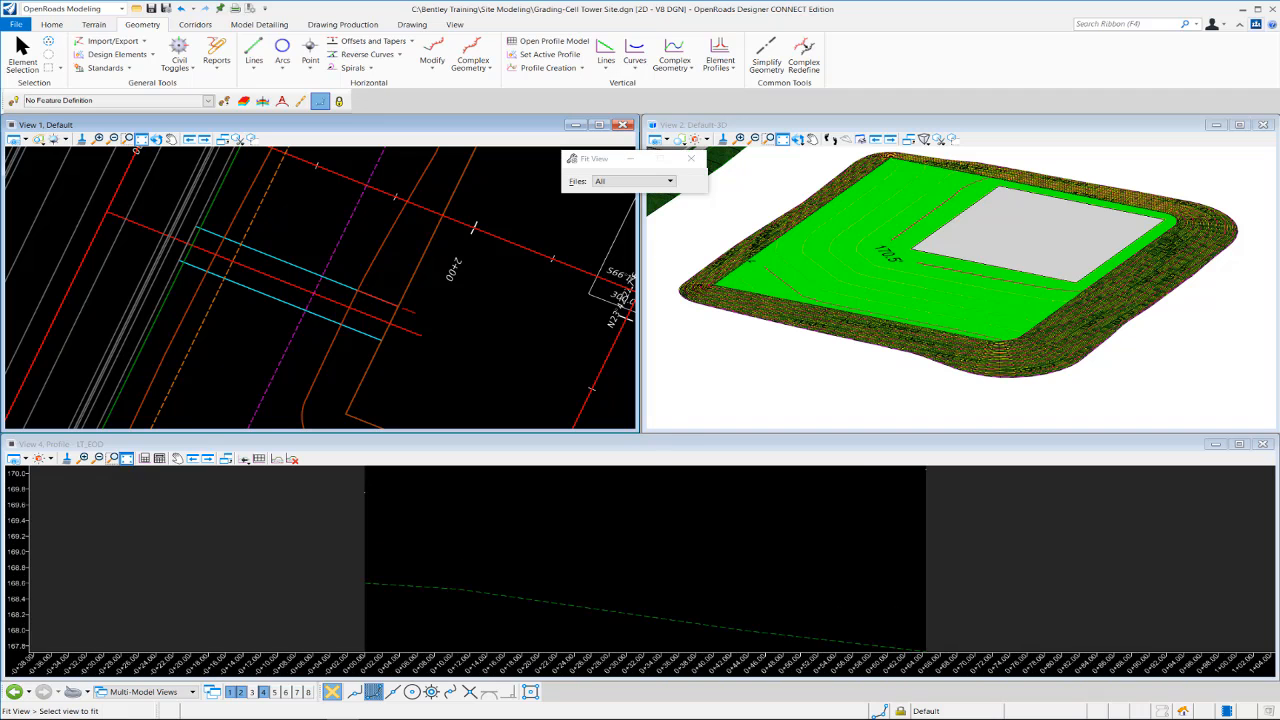
scroll(290, 540, "down", 1)
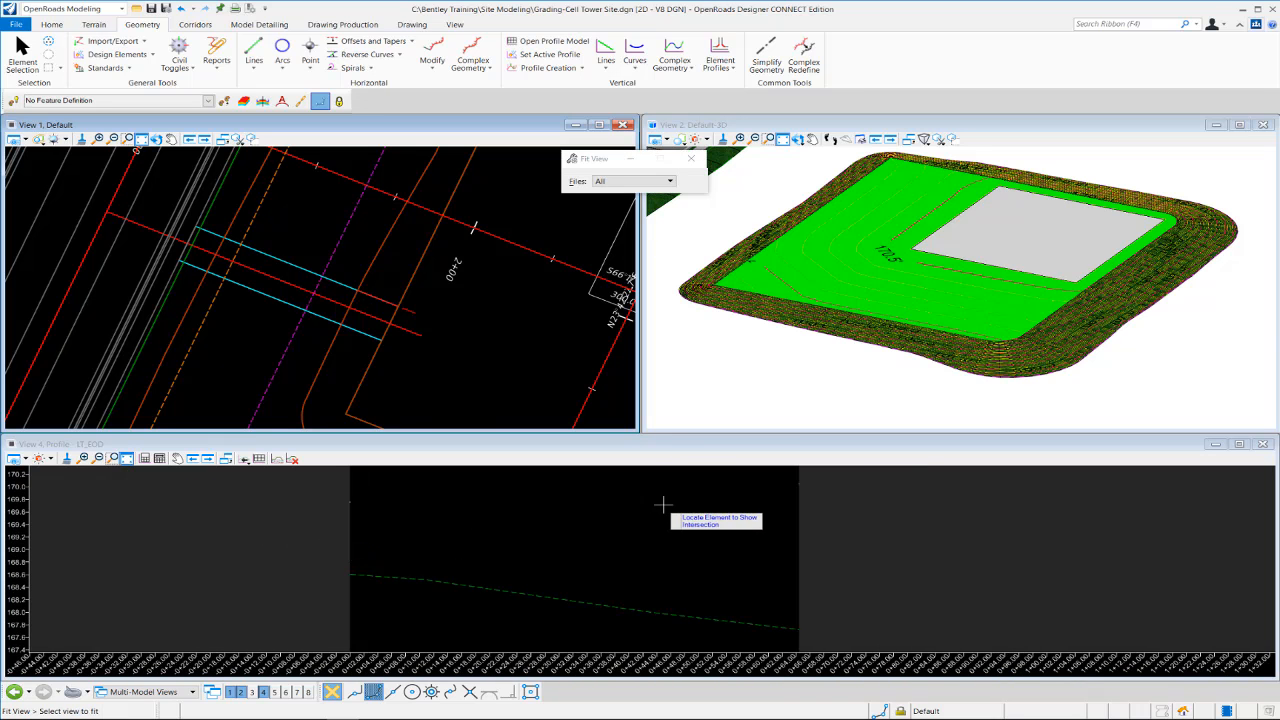
scroll(681, 494, "up", 1)
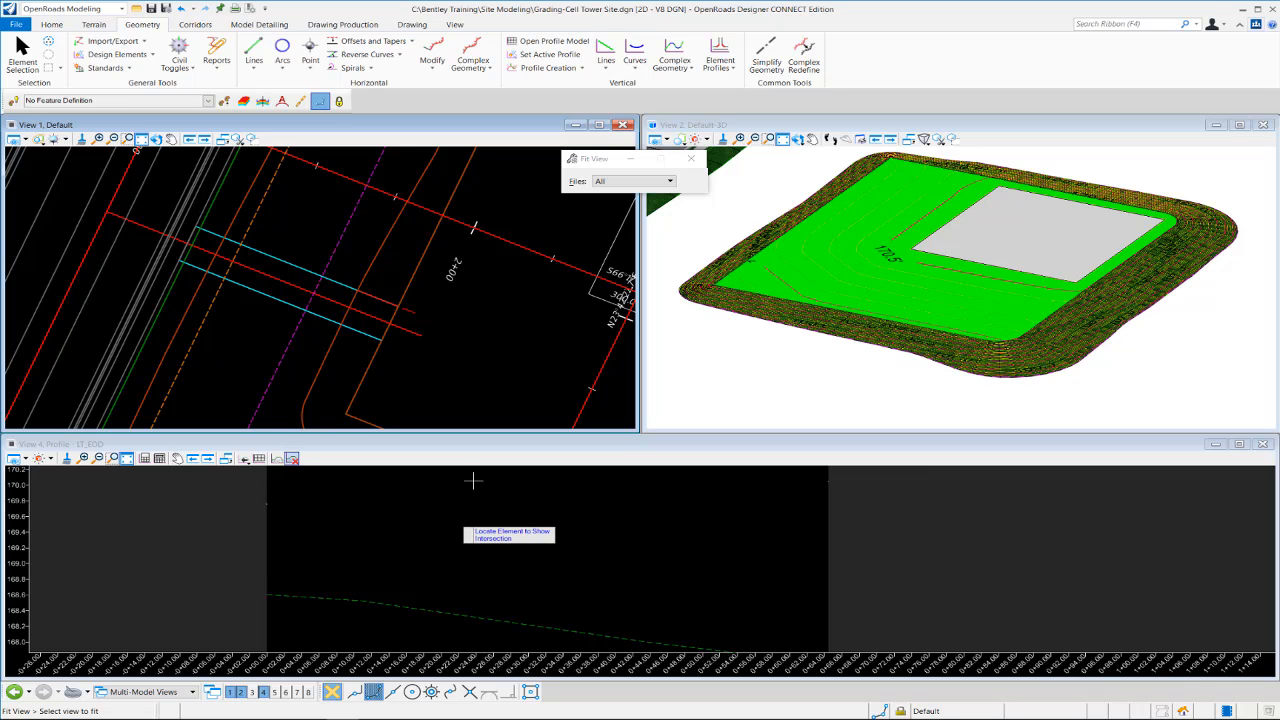
left_click(606, 62)
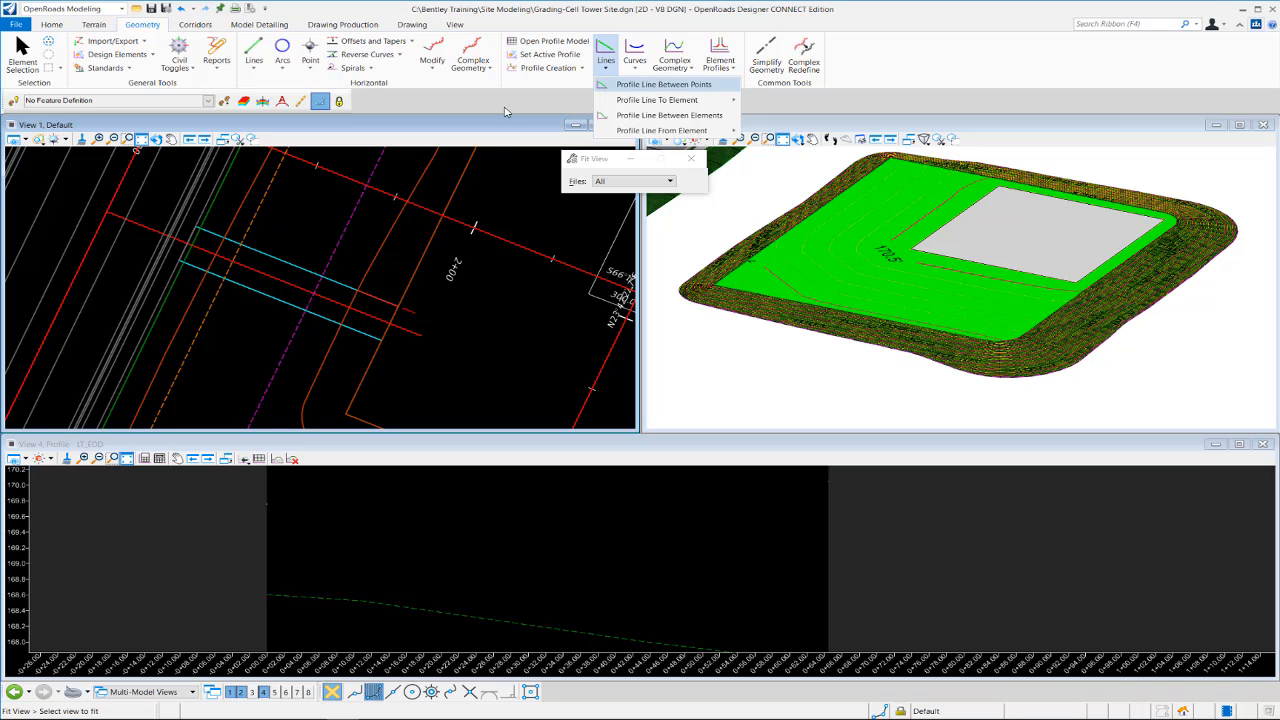
left_click(661, 86)
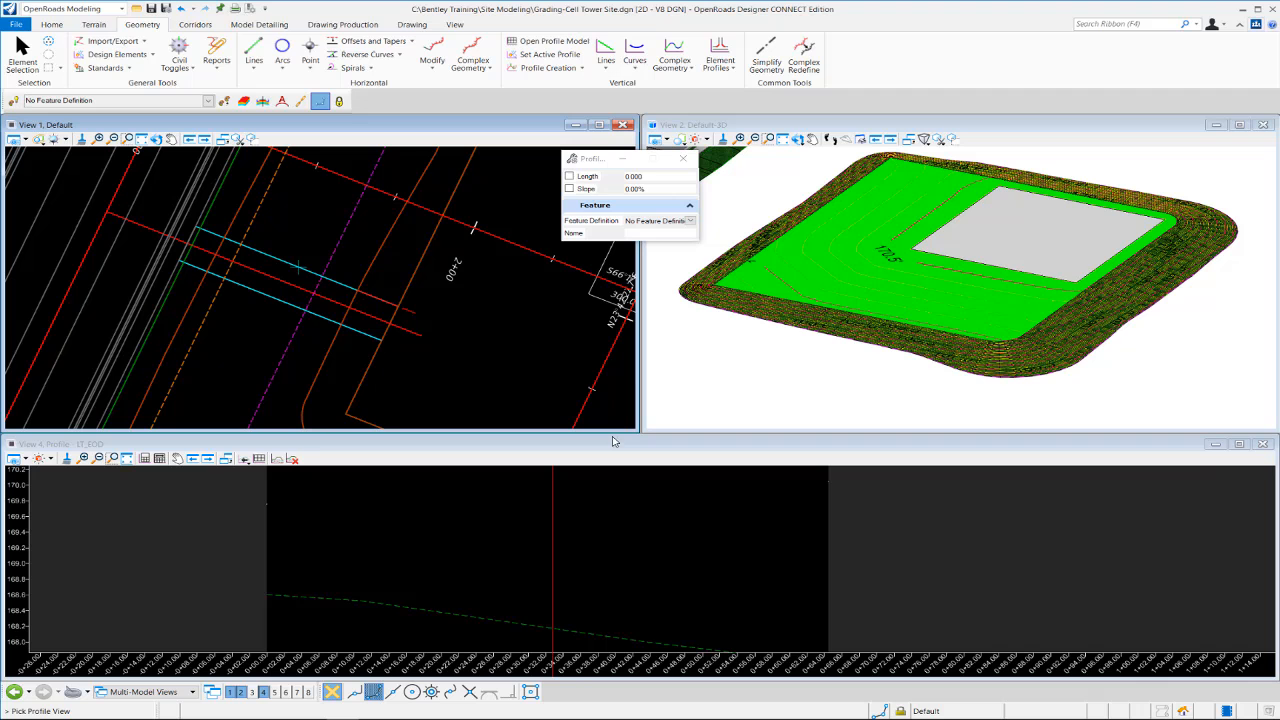
left_click(690, 221)
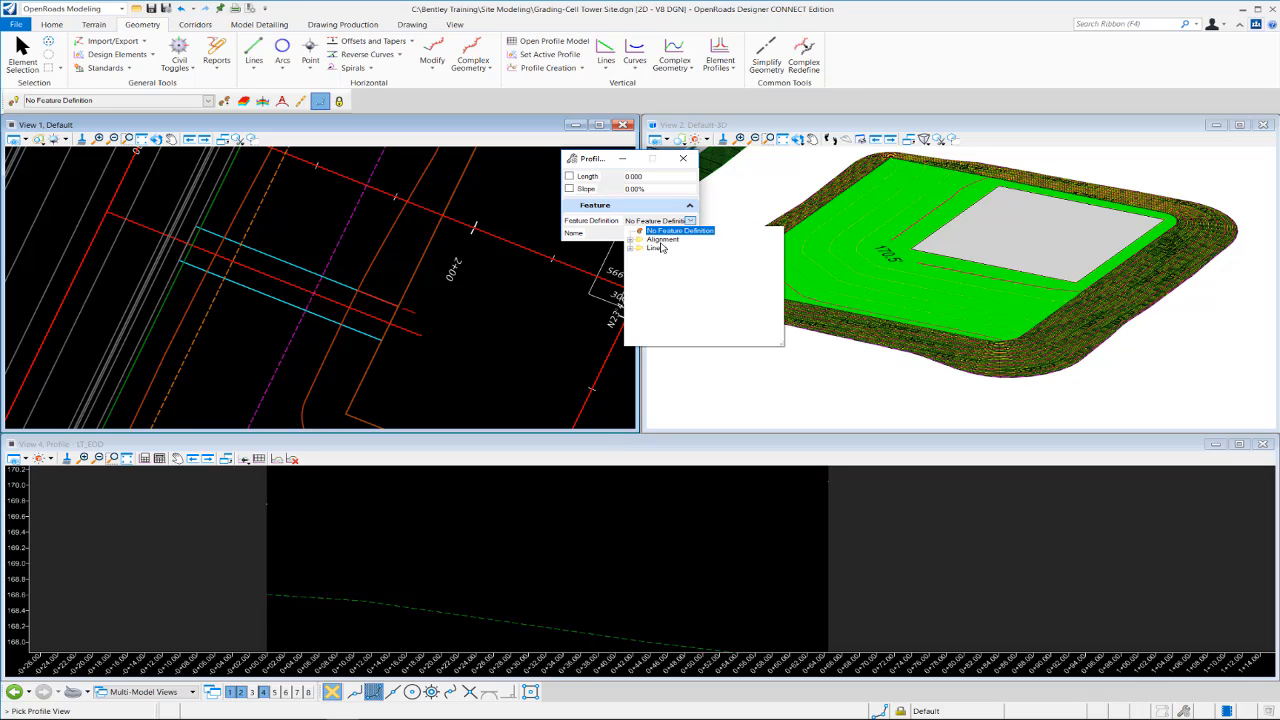
left_click(632, 250)
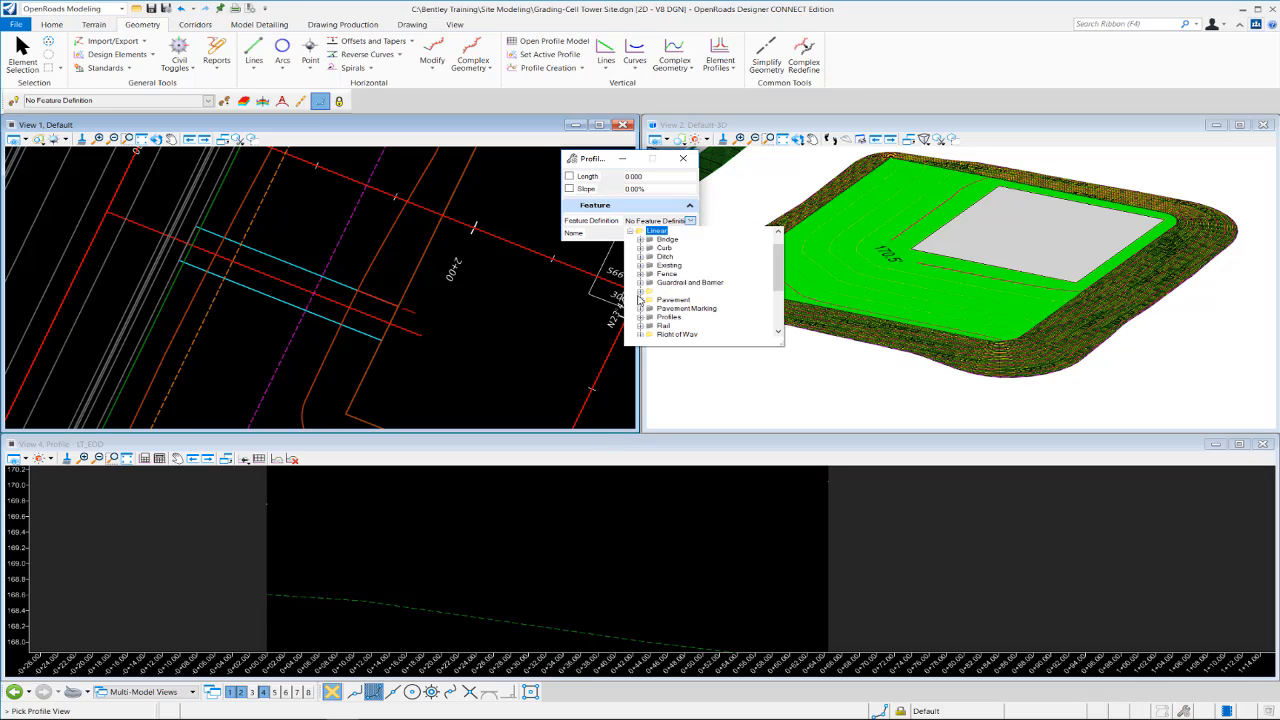
double_click(673, 299)
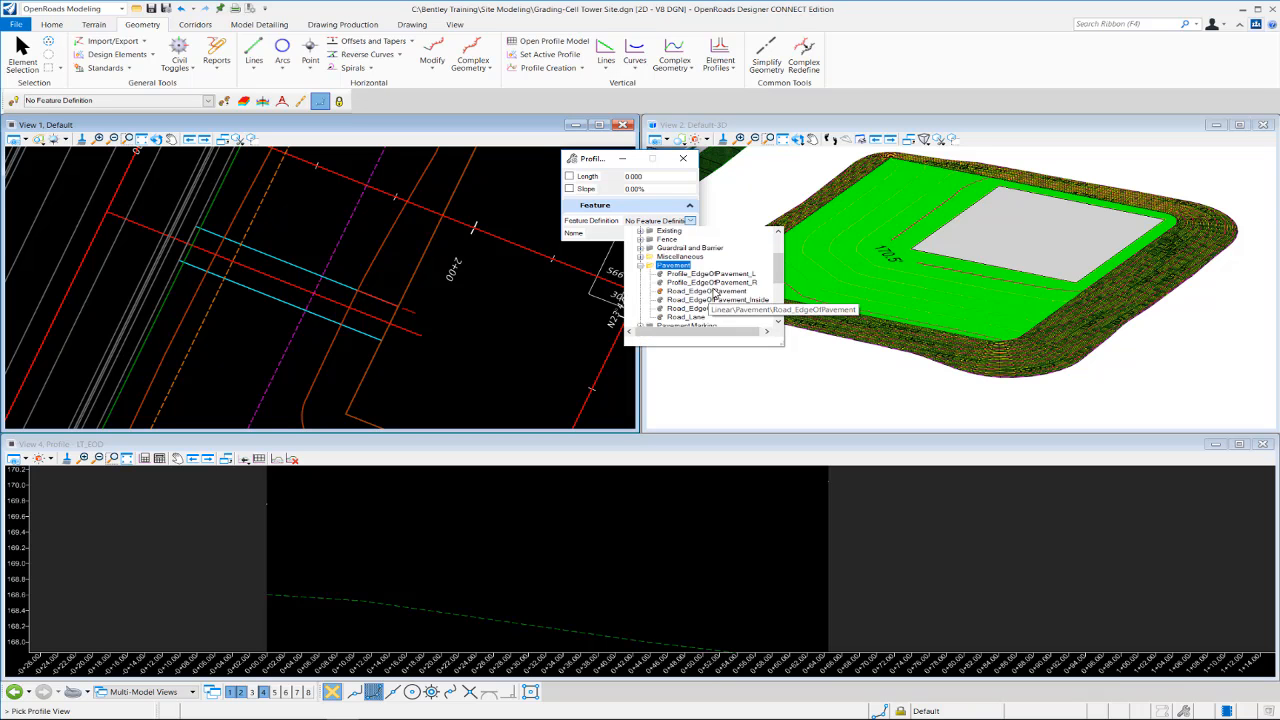
left_click(706, 291)
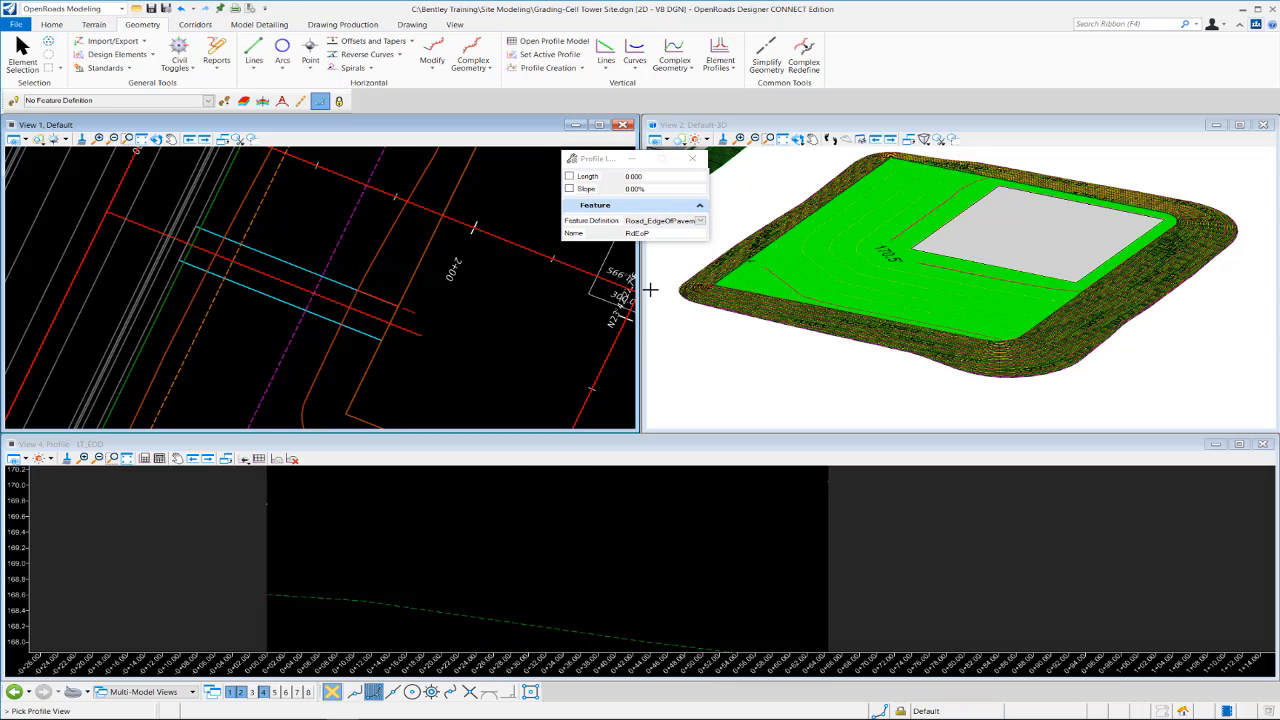
- Name the profile line LT_EOD
left_click(640, 233)
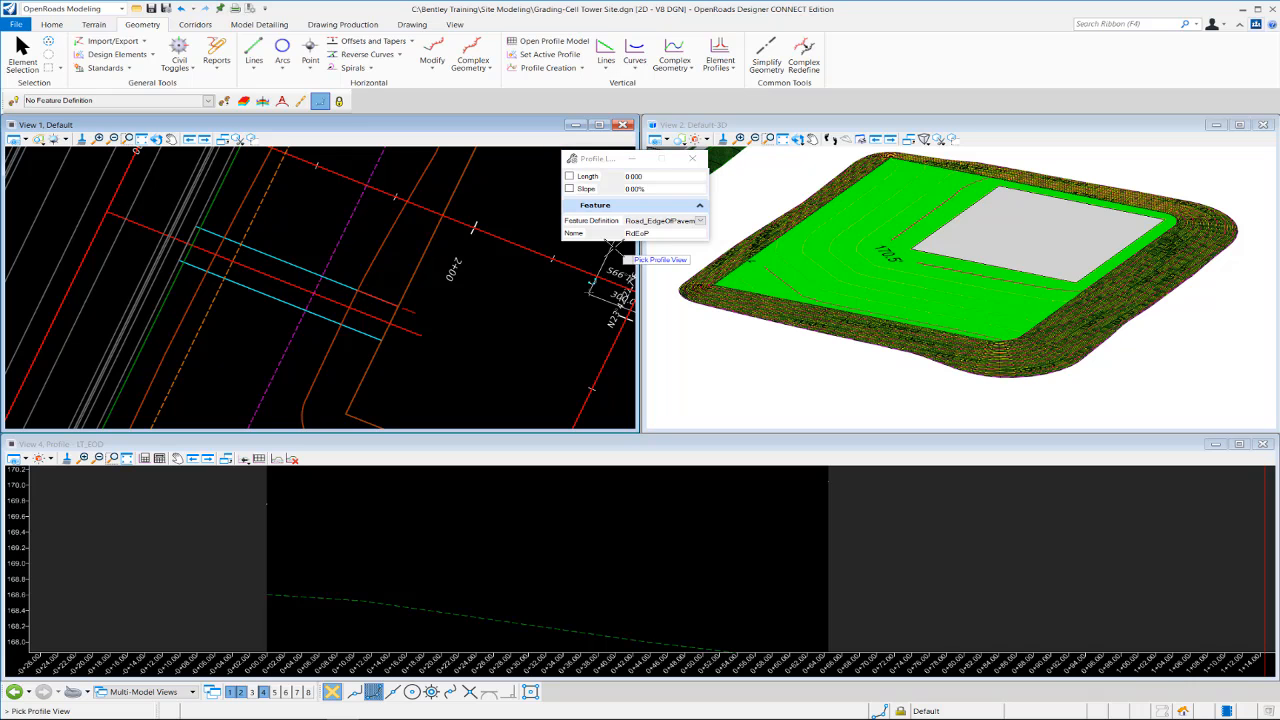
key("l")
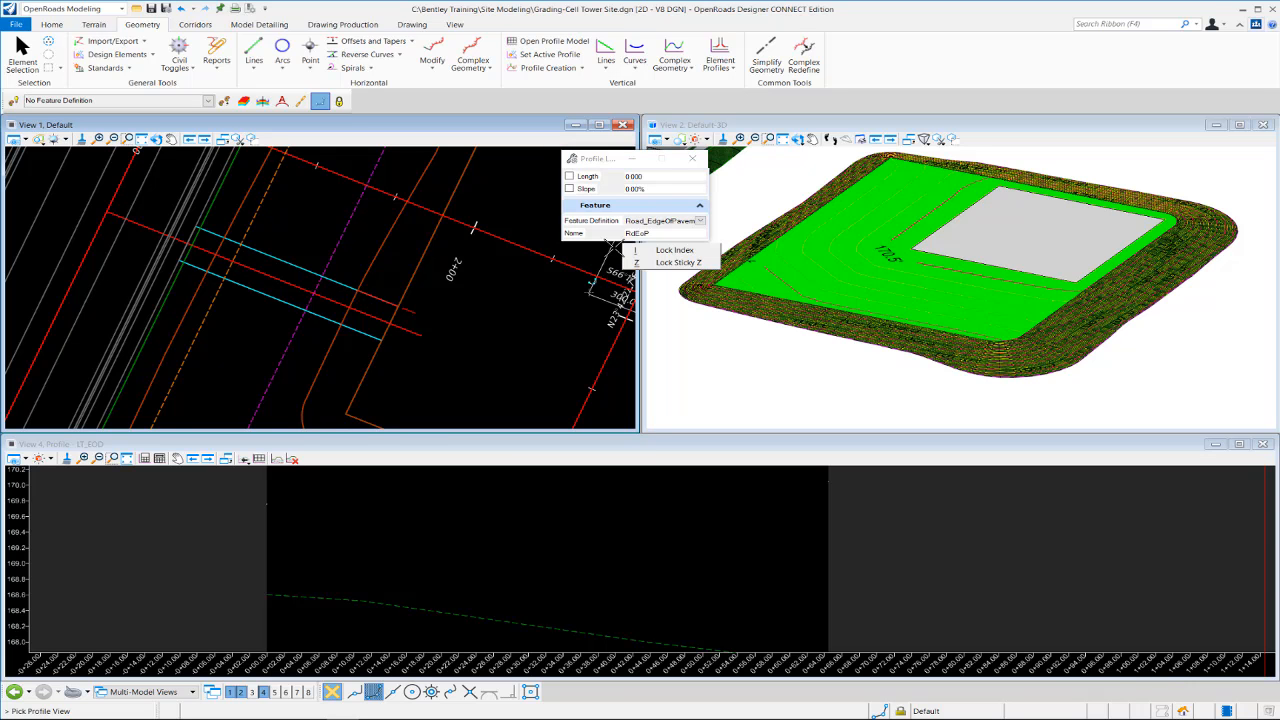
left_click(650, 233)
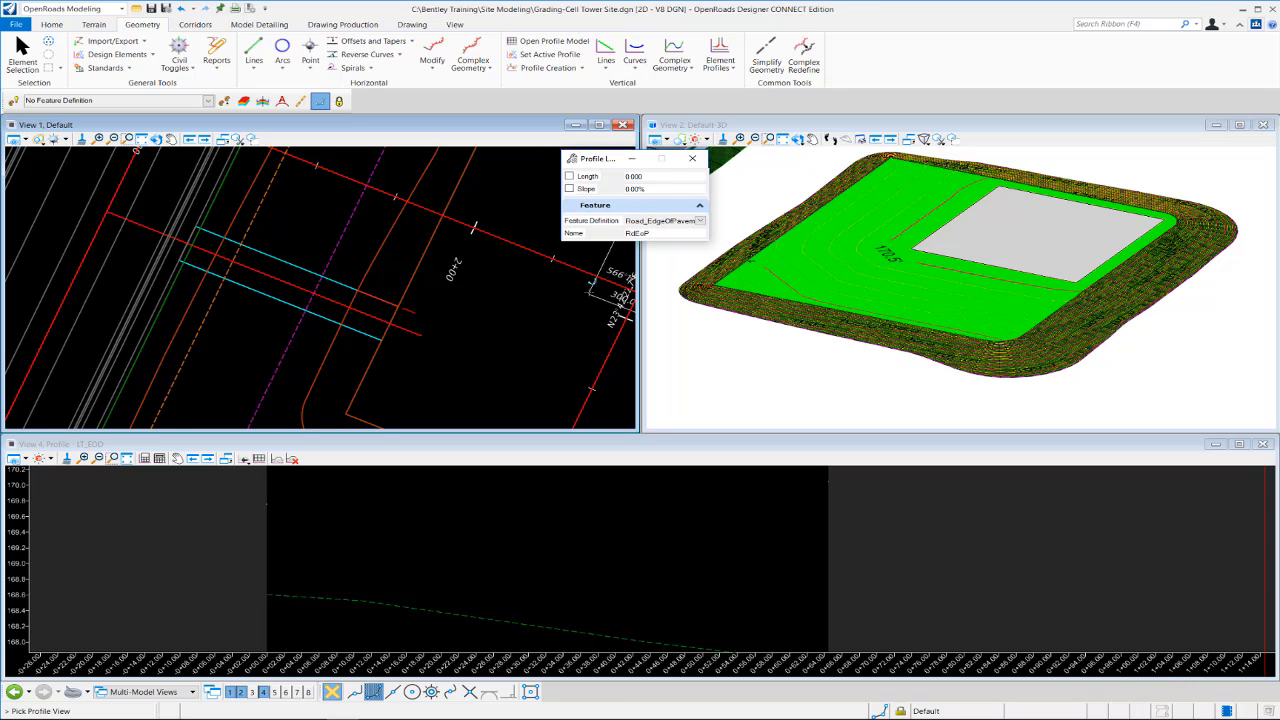
double_click(637, 233)
type("LT_EOD")
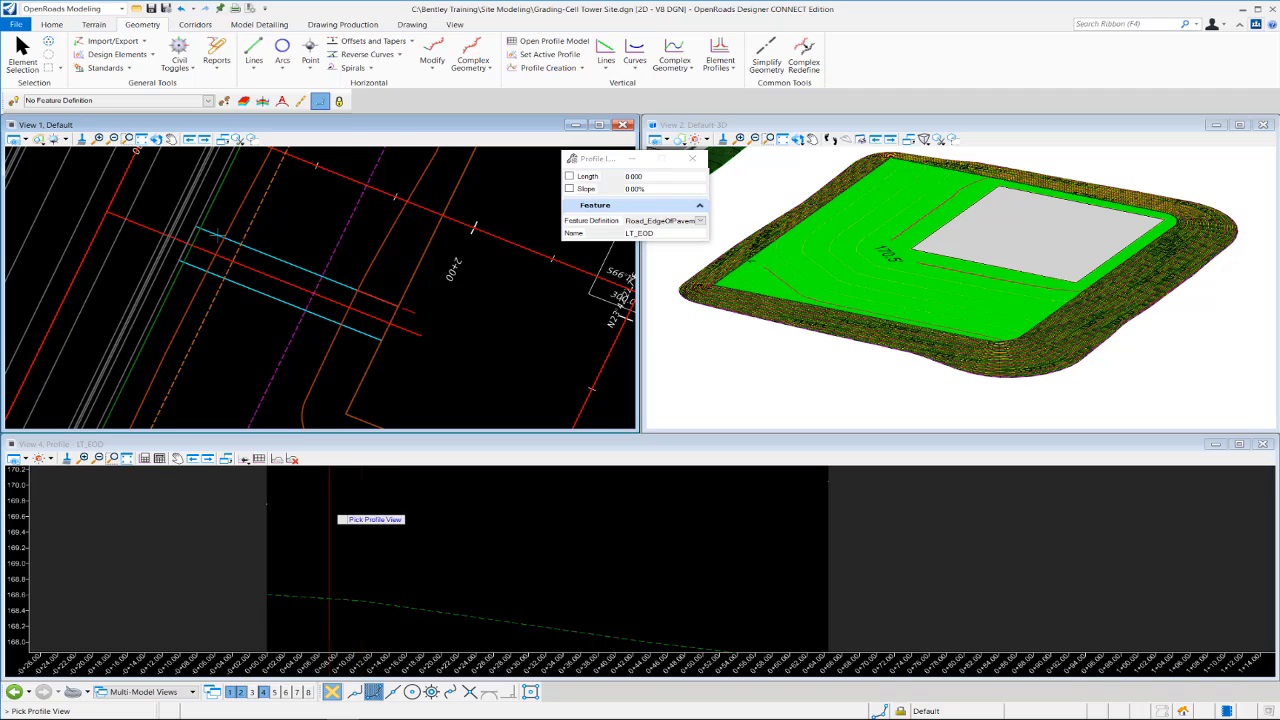
- Draw the profile line from the Back Of Walk intersection point to the Tower Yard intersection point
left_click(319, 525)
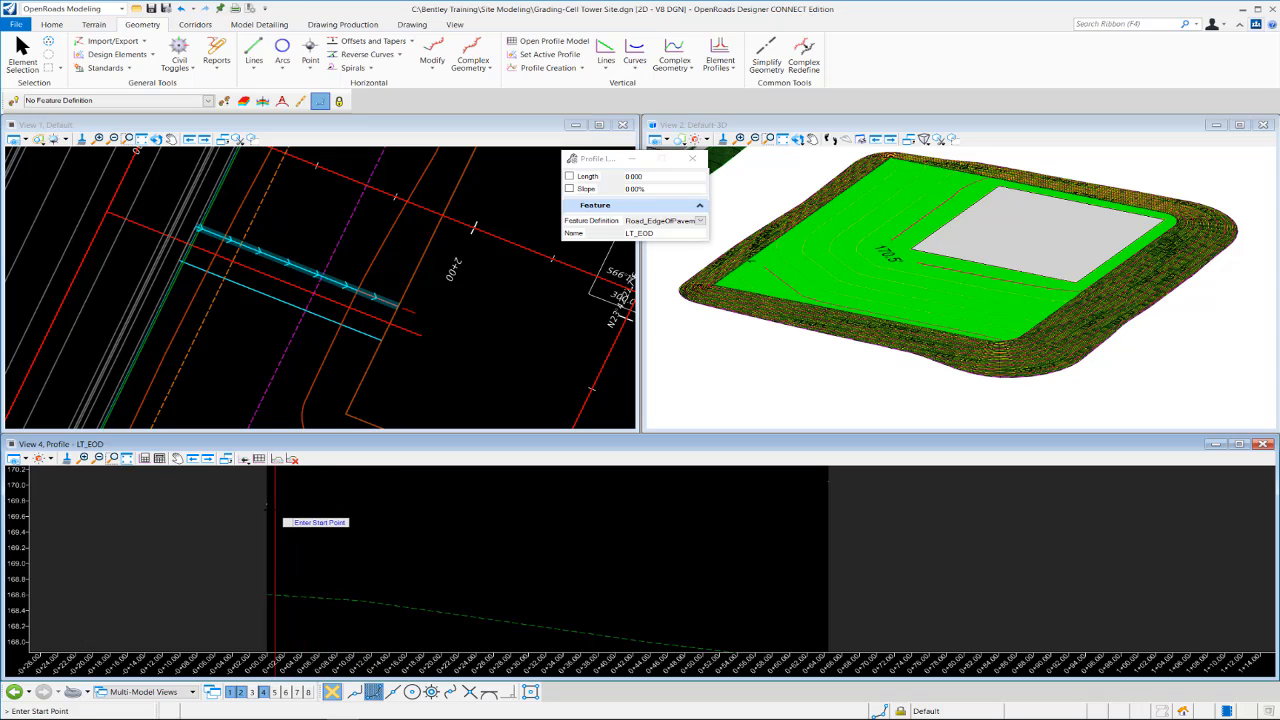
mouse_move(267, 504)
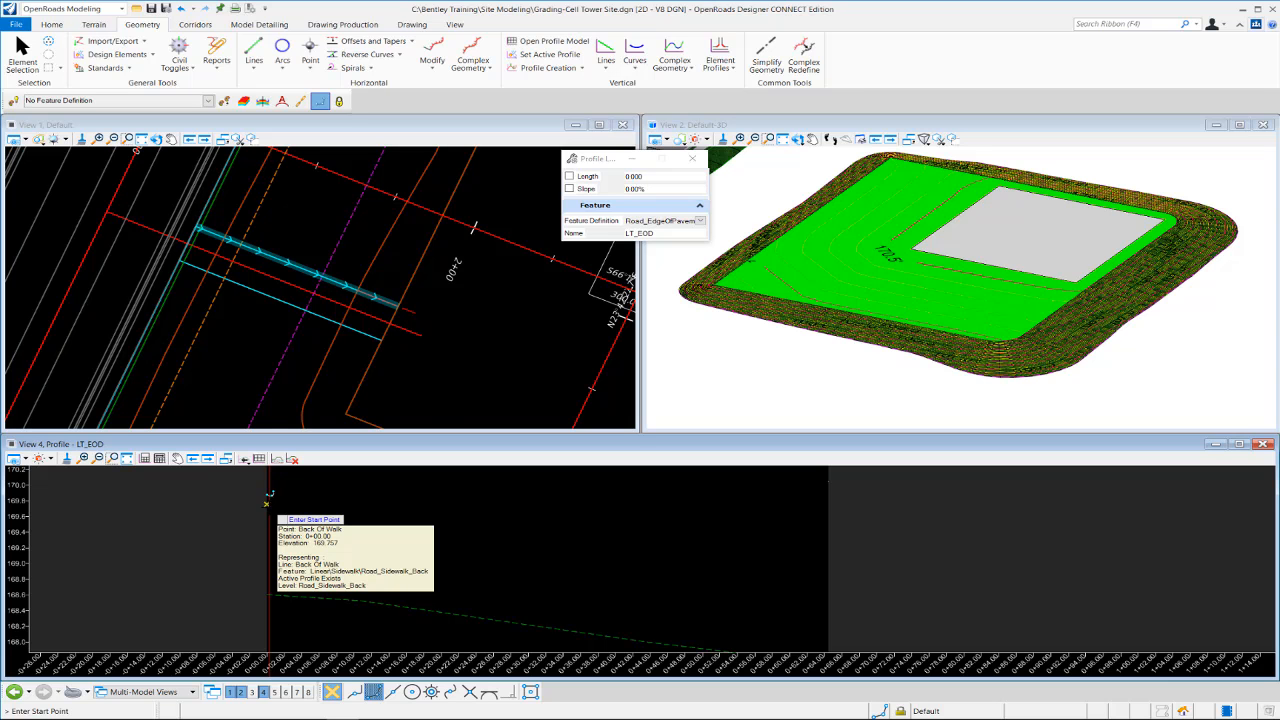
left_click(267, 503)
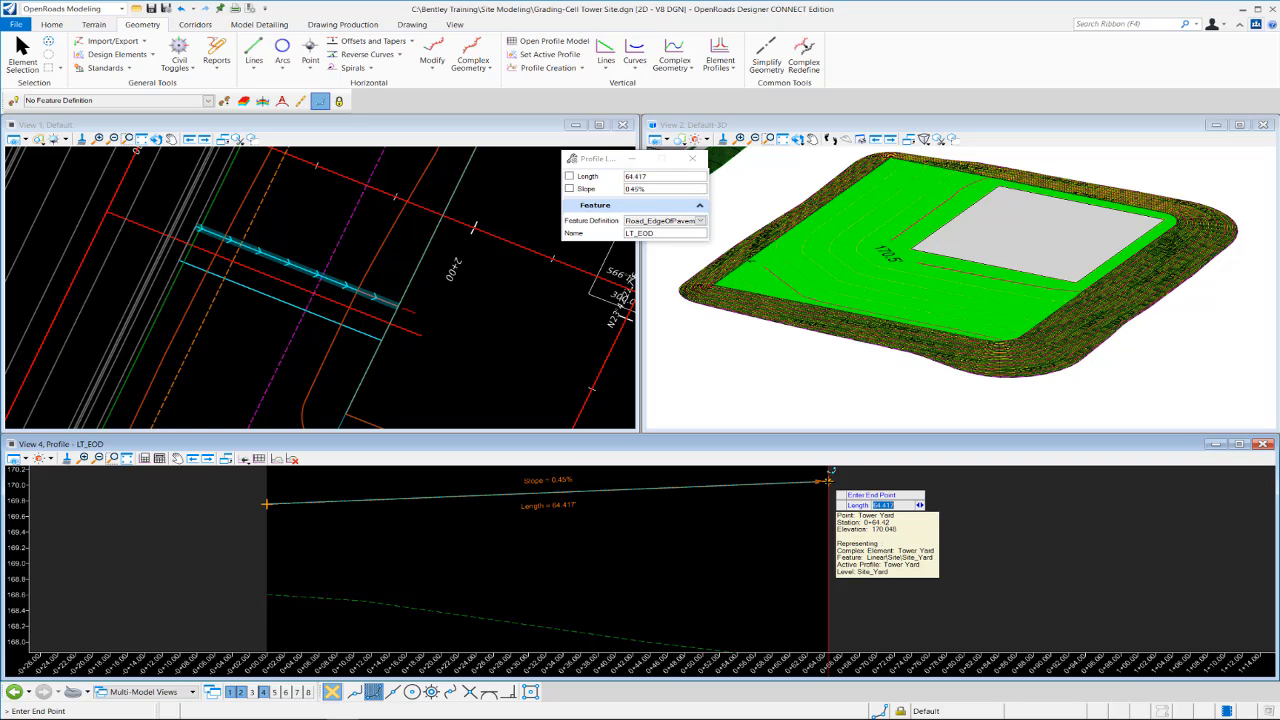
left_click(828, 481)
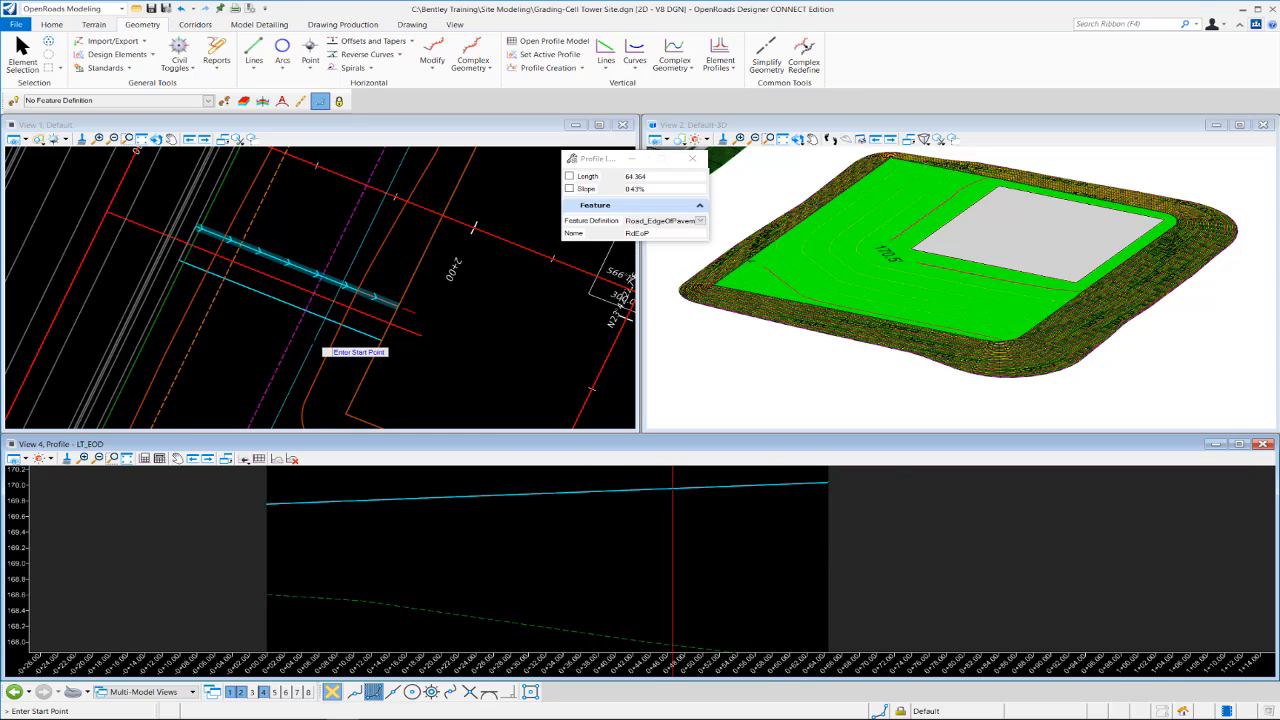
key("Escape")
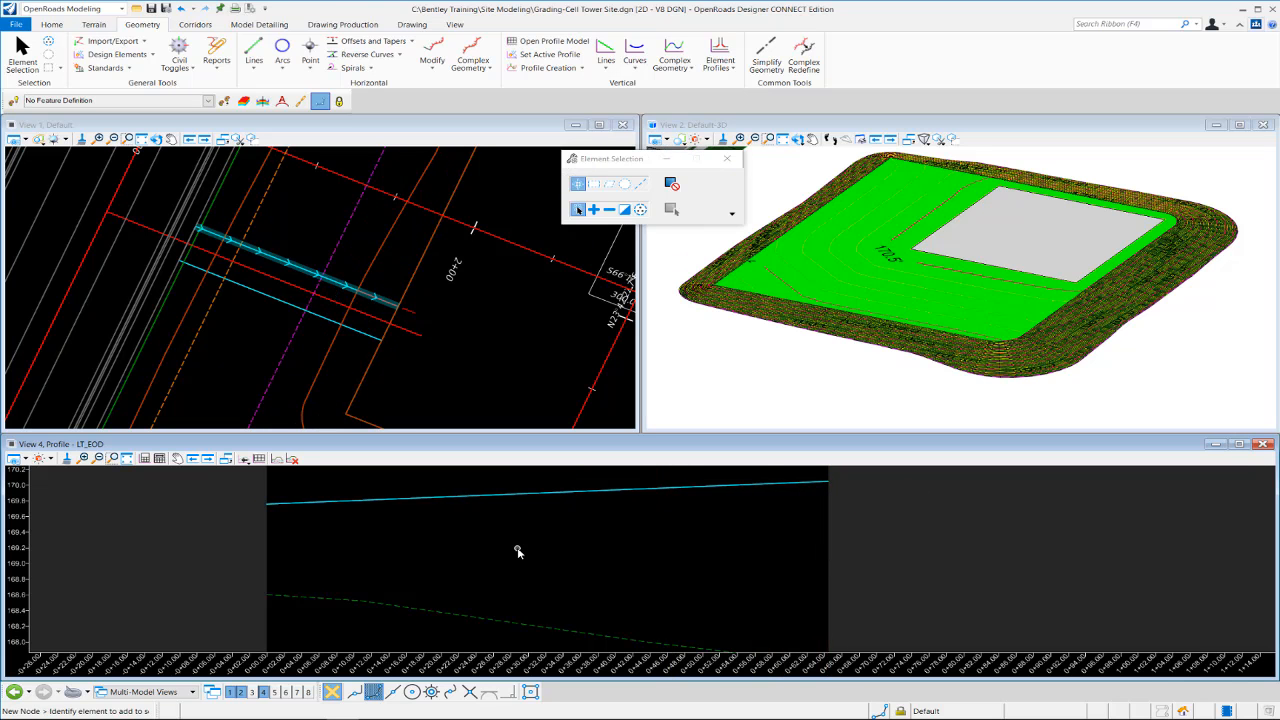
- Set the LT_EOD profile line as the active profile and inspect its 3D line between the sidewalk and the tower yard
left_click(520, 494)
mouse_move(524, 497)
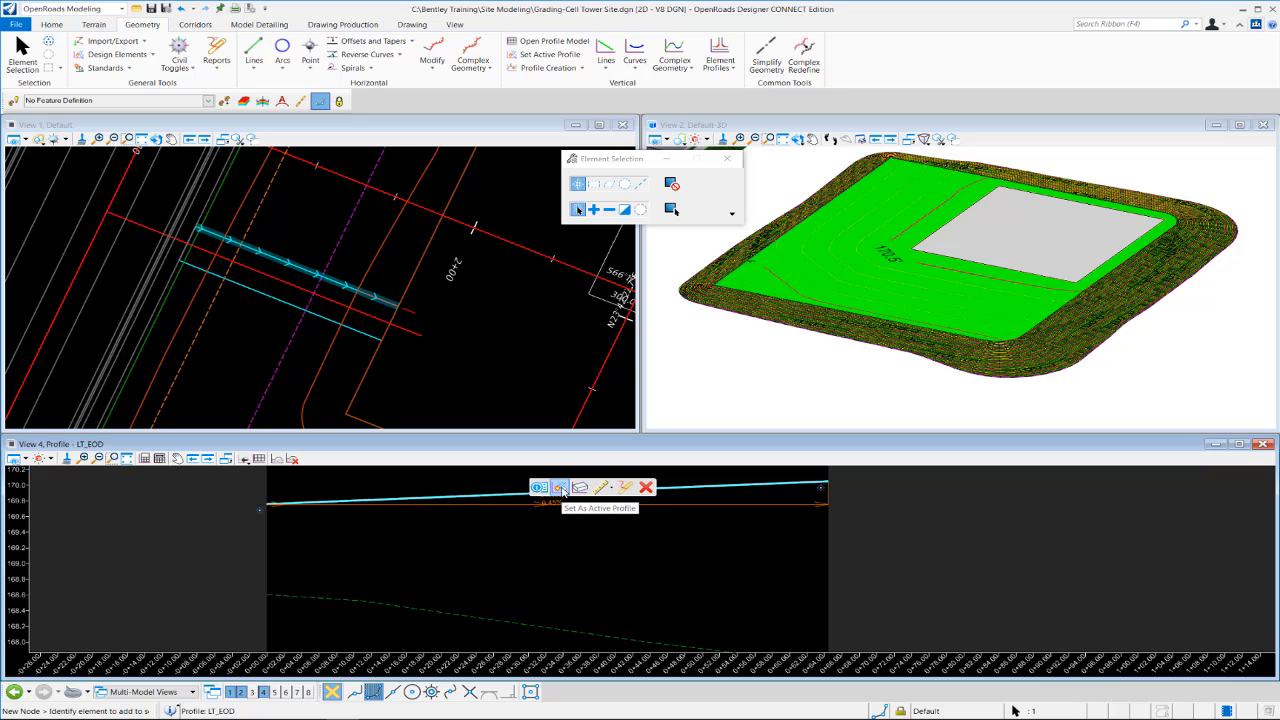
left_click(563, 490)
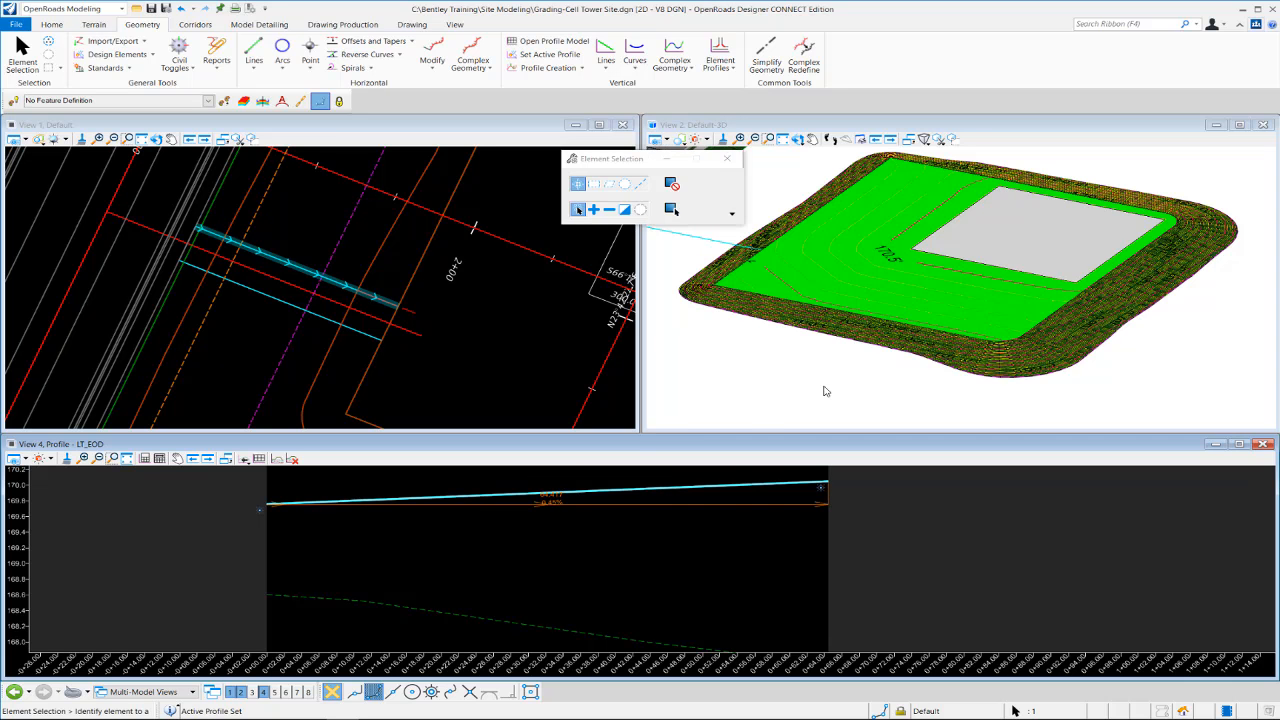
scroll(918, 372, "down", 2)
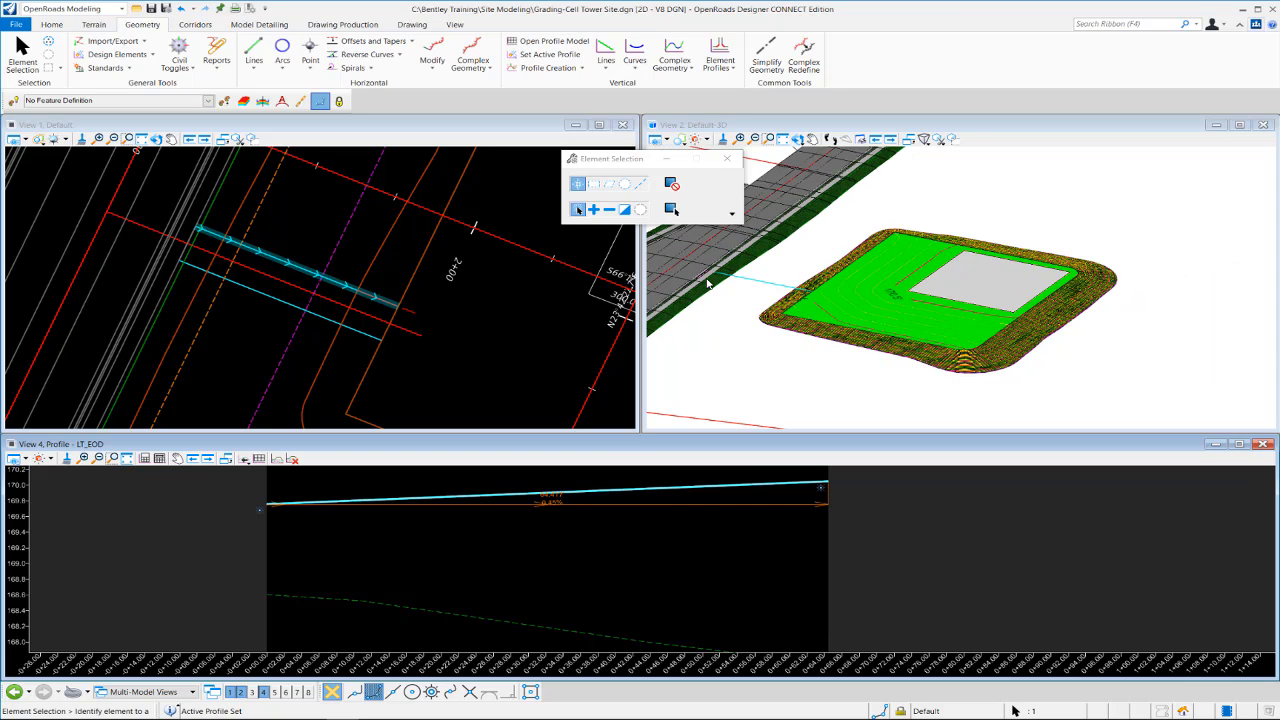
scroll(707, 283, "up", 4)
scroll(835, 268, "up", 3)
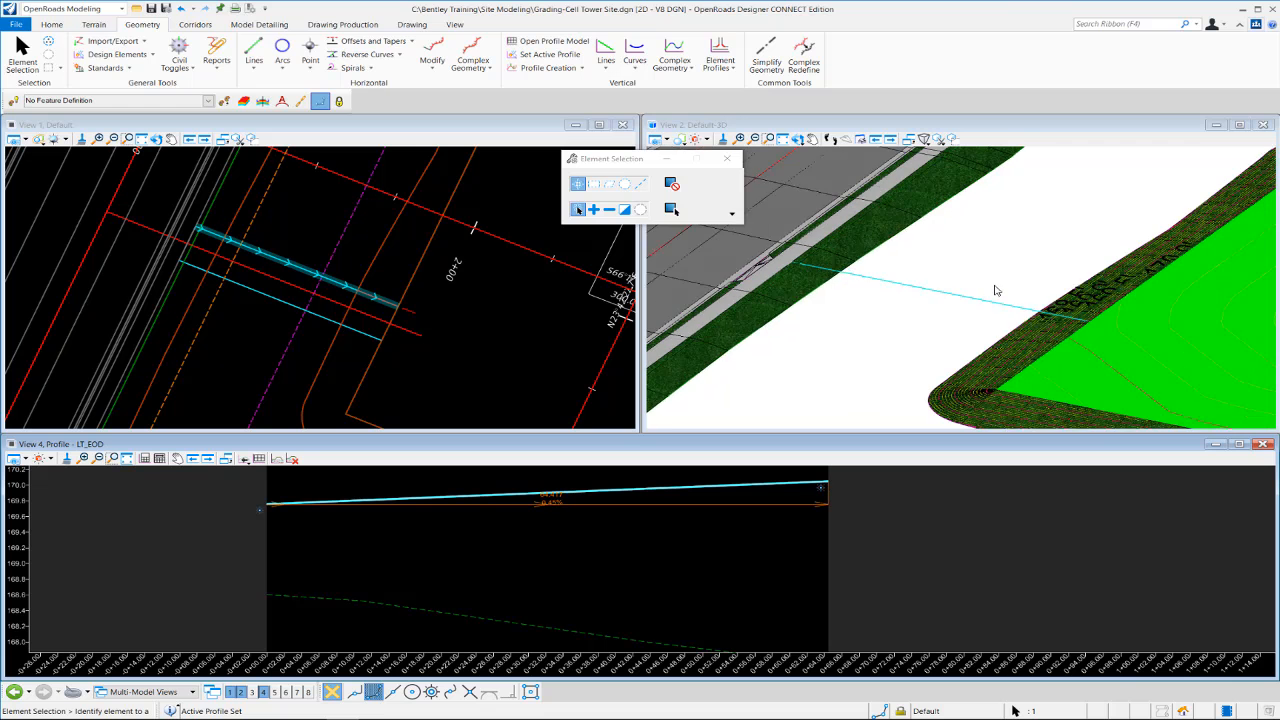
scroll(827, 265, "down", 1)
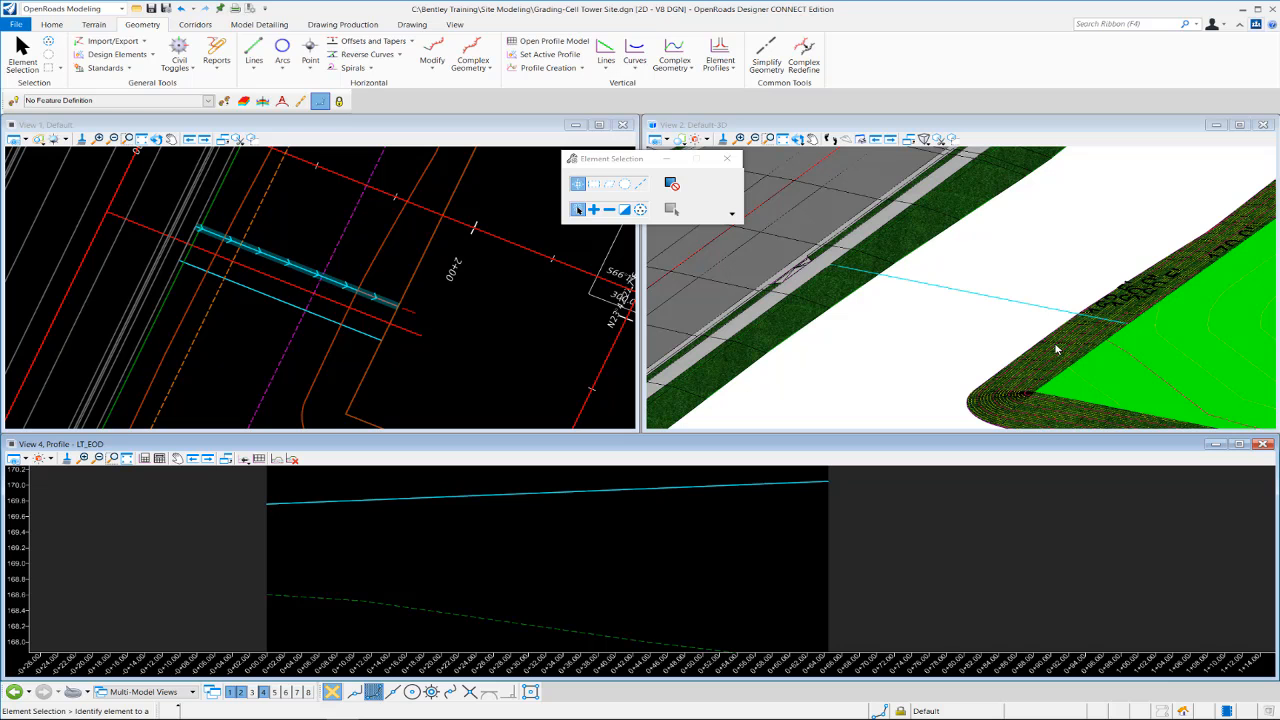
- Open the profile model of the RT_EOD driveway edge line in View 4
left_click(262, 336)
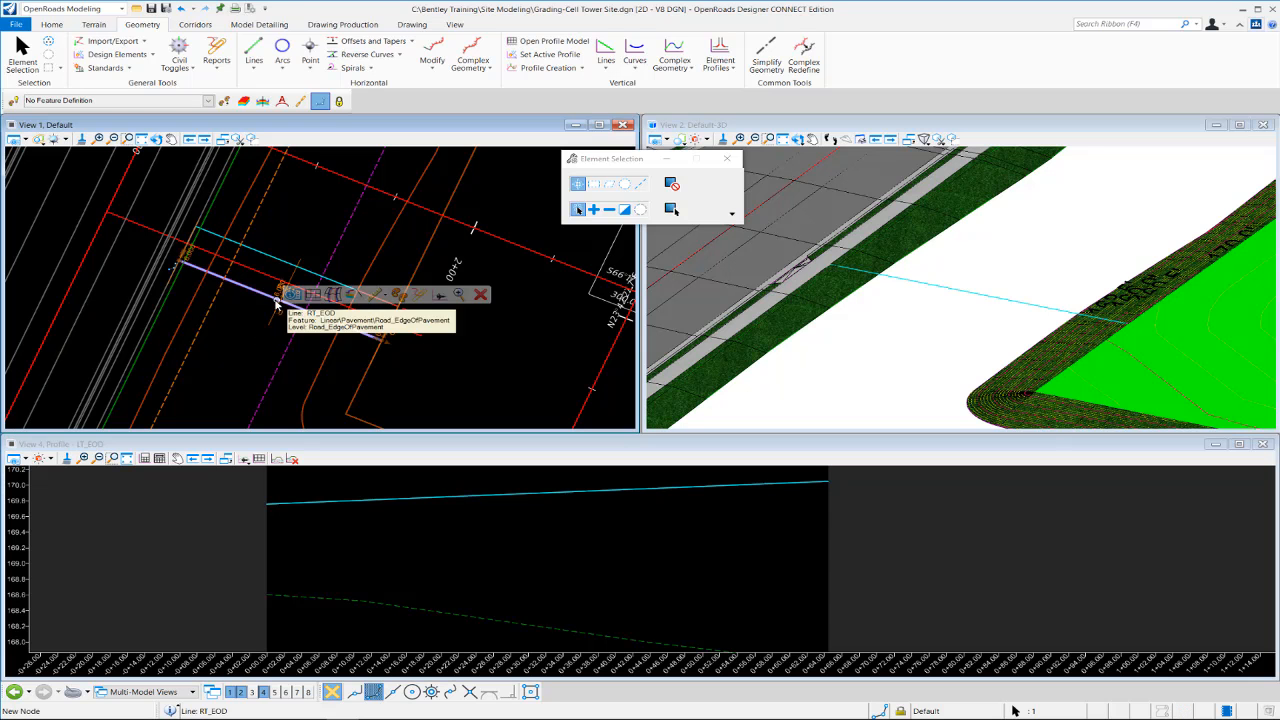
left_click(290, 303)
left_click(291, 295)
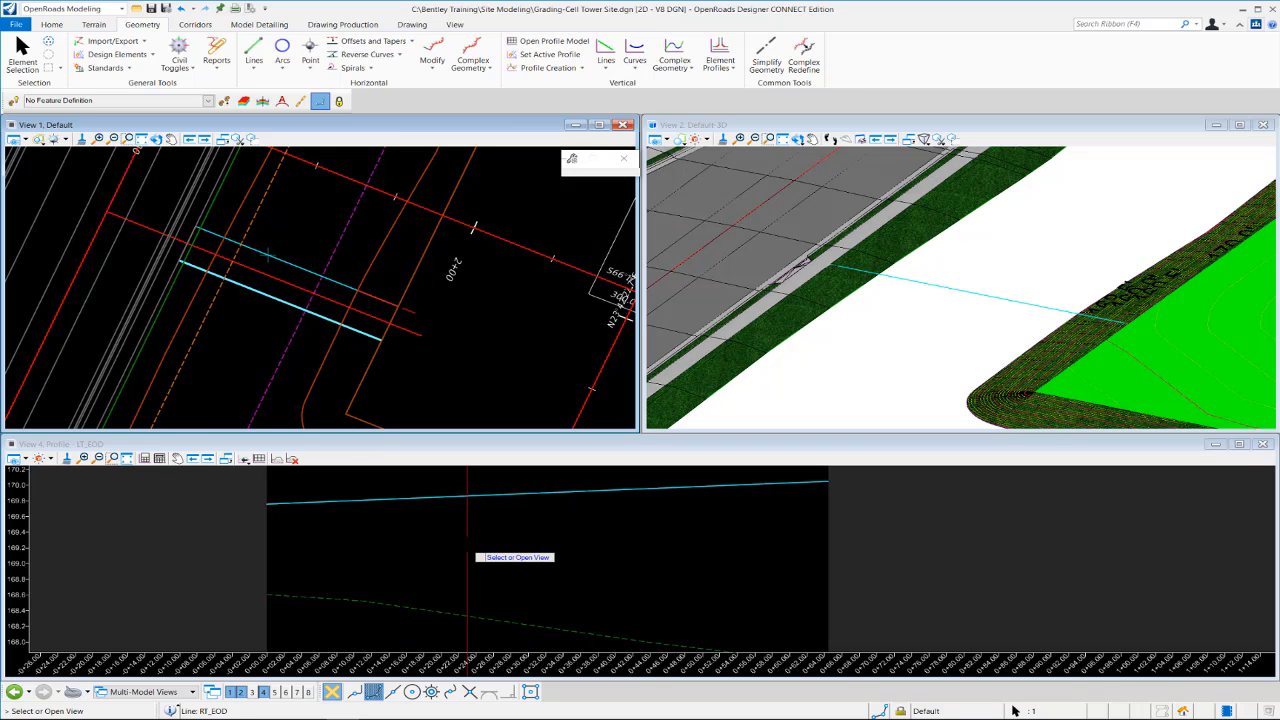
left_click(467, 545)
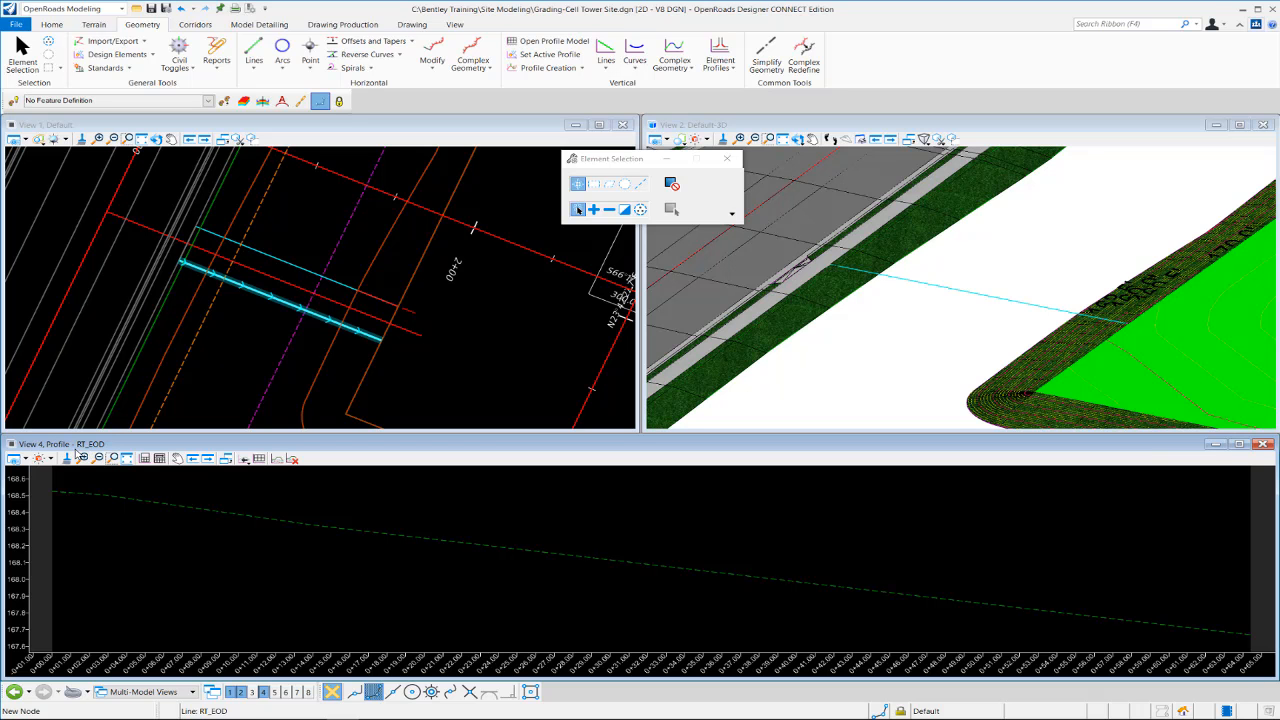
left_click(176, 458)
right_click(328, 595)
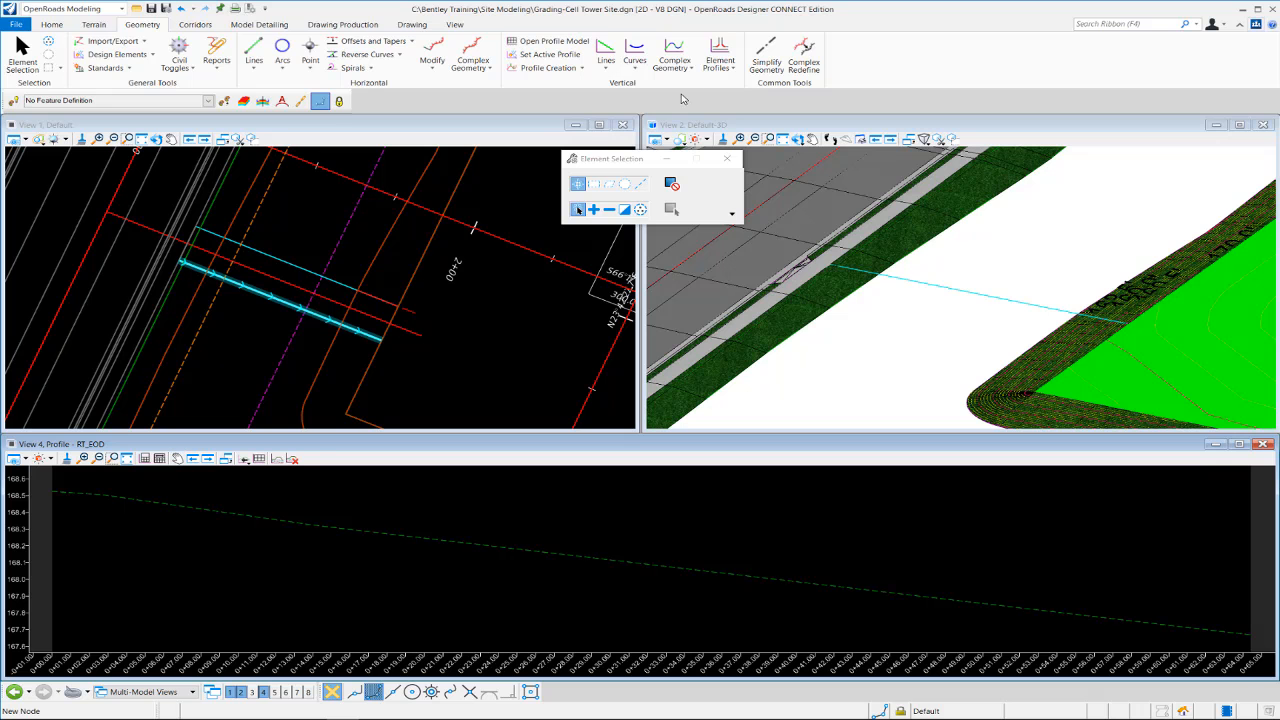
- Create profile intersection points on the RT_EOD line for the Back Of Walk and Tower Yard elements it meets
left_click(579, 68)
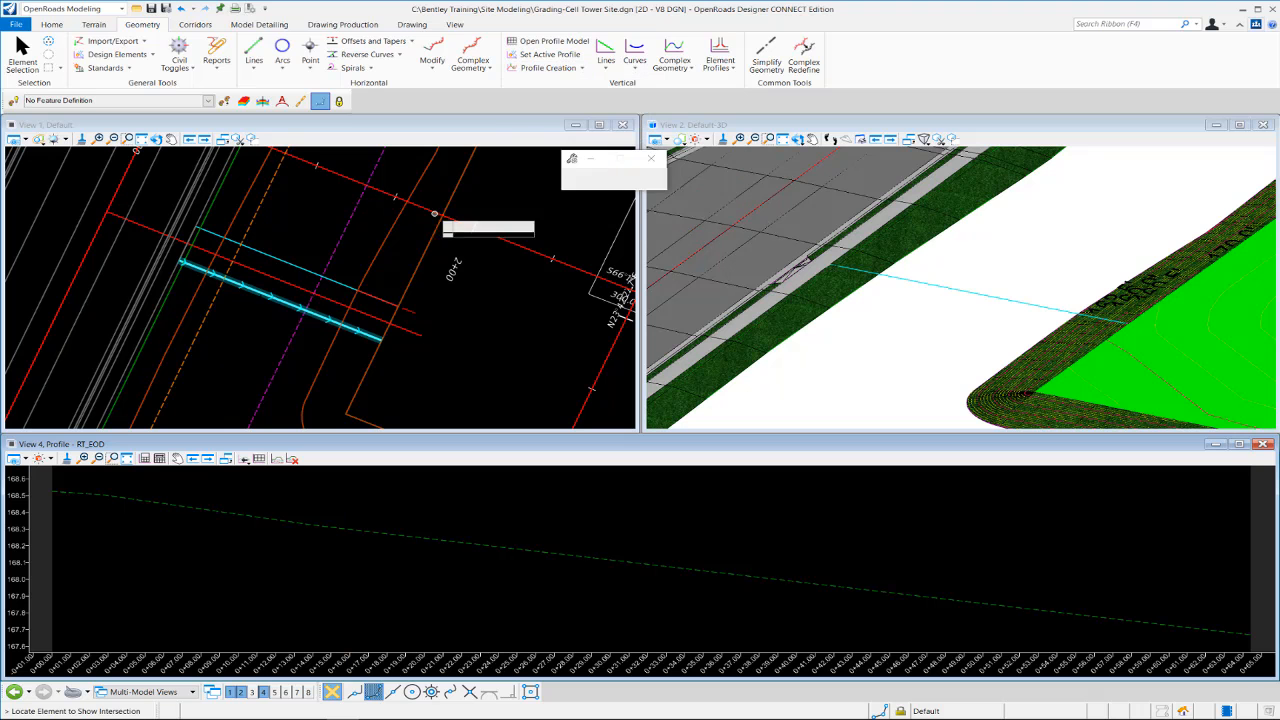
left_click(265, 295)
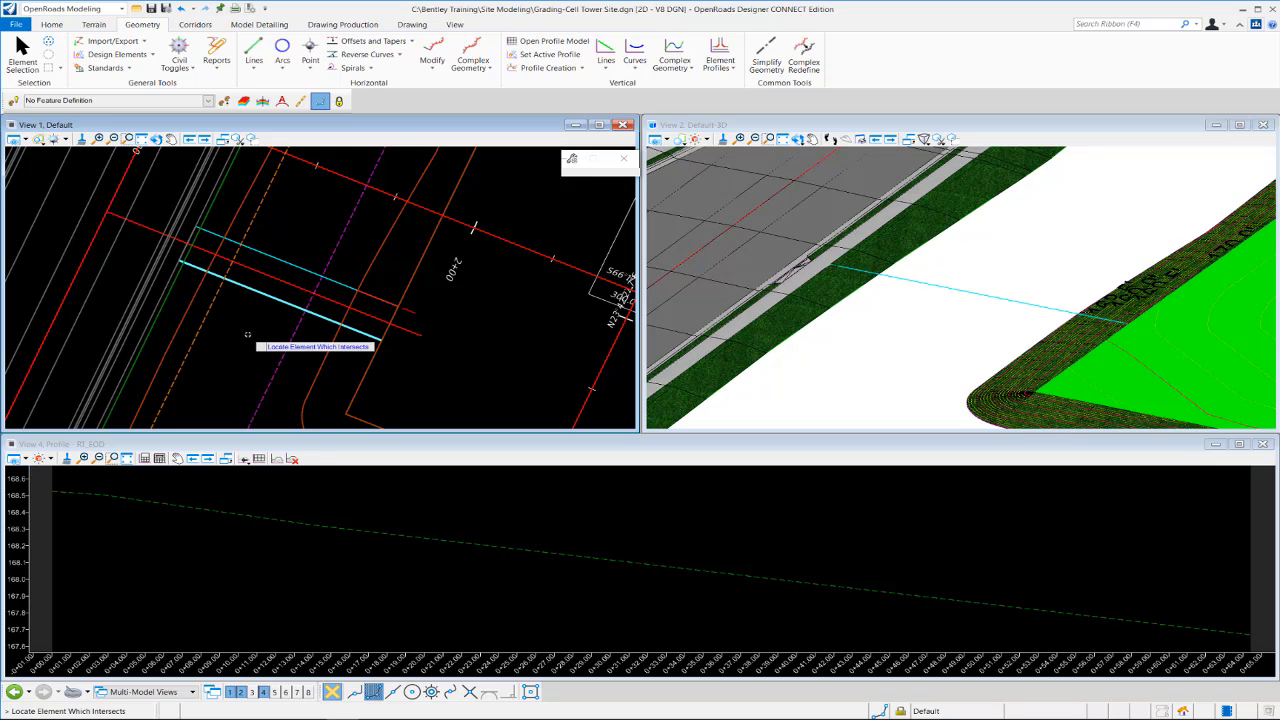
right_click(189, 235)
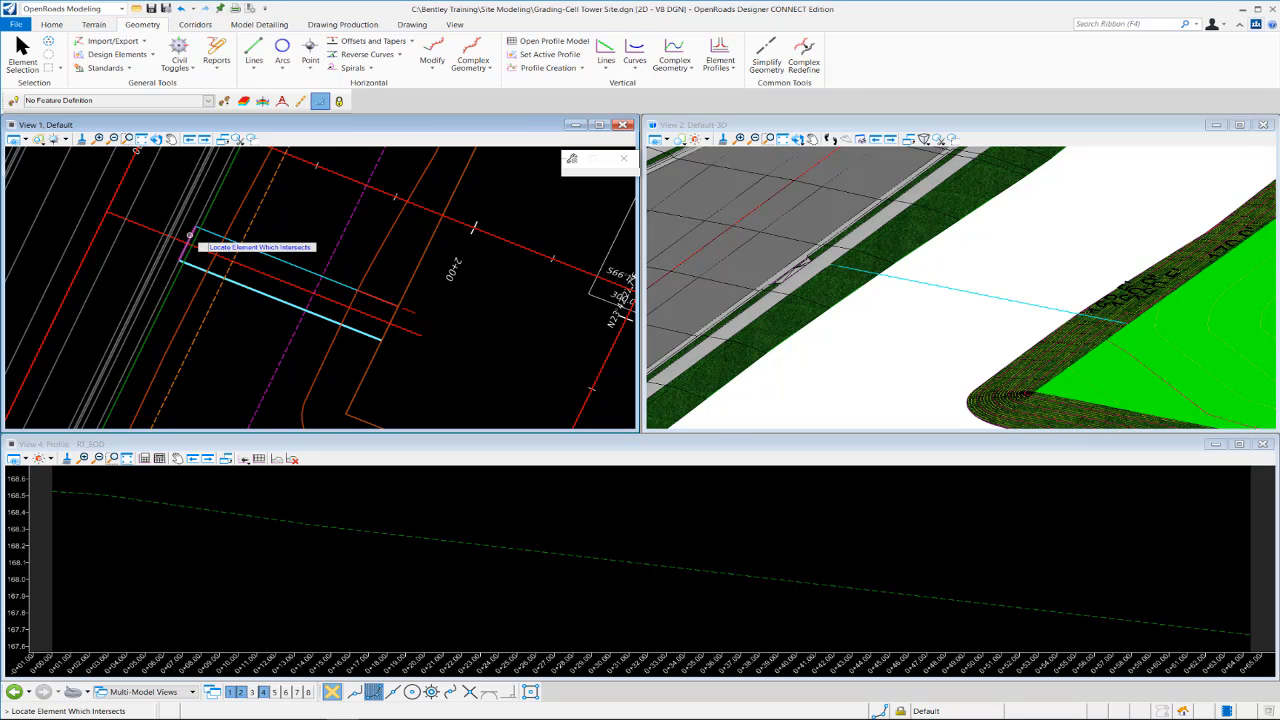
left_click(189, 235)
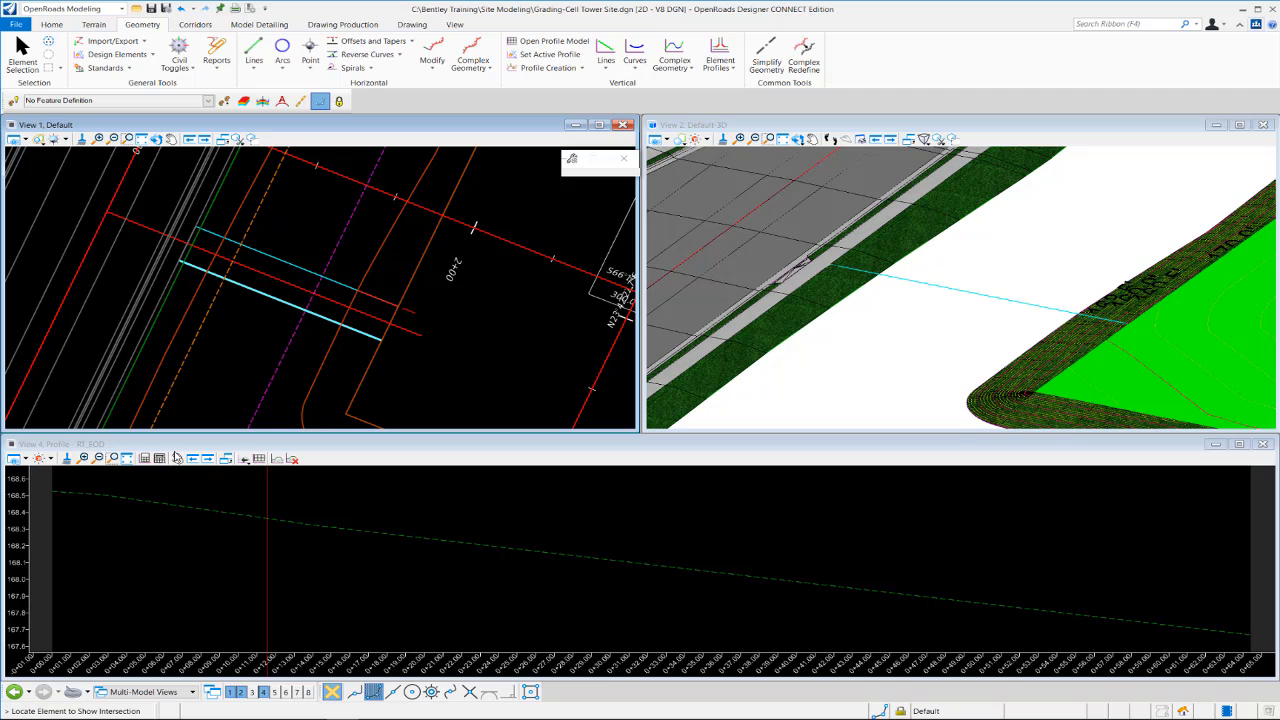
- Draw a Profile Line Between Points in the RT_EOD profile from the Back Of Walk intersection point to the Tower Yard intersection point
left_click(127, 458)
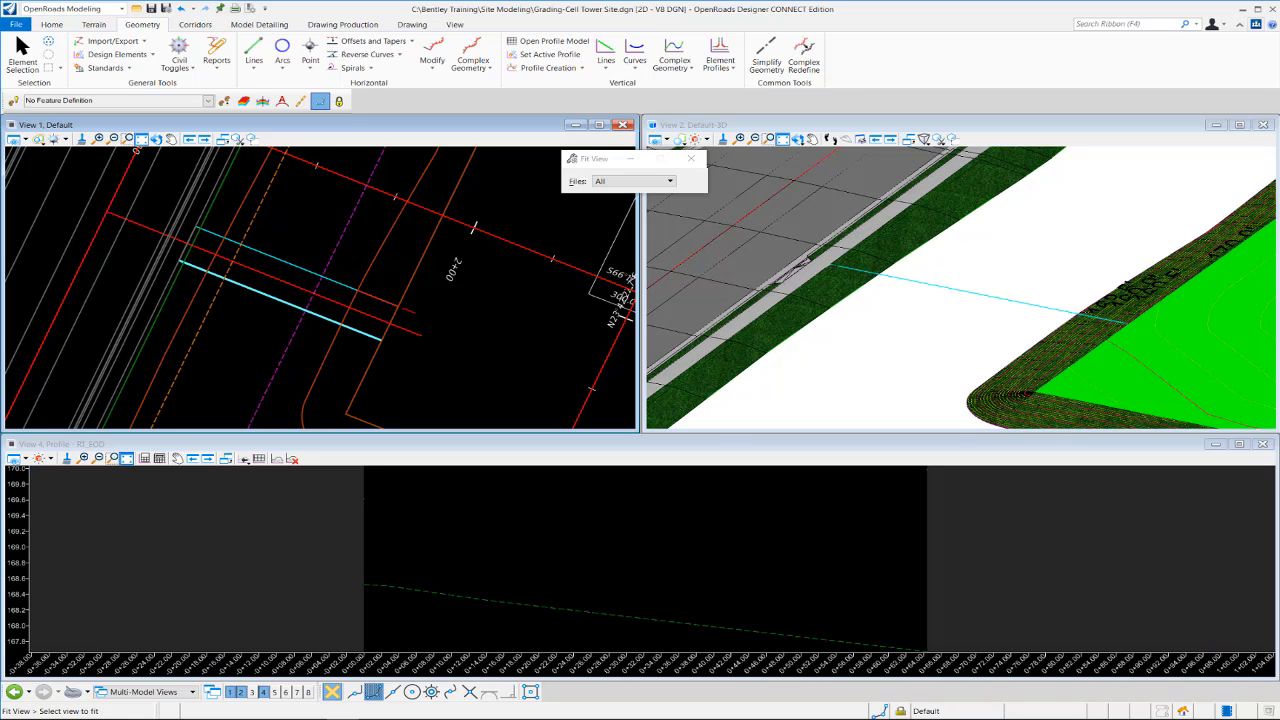
left_click(489, 566)
left_click(829, 494)
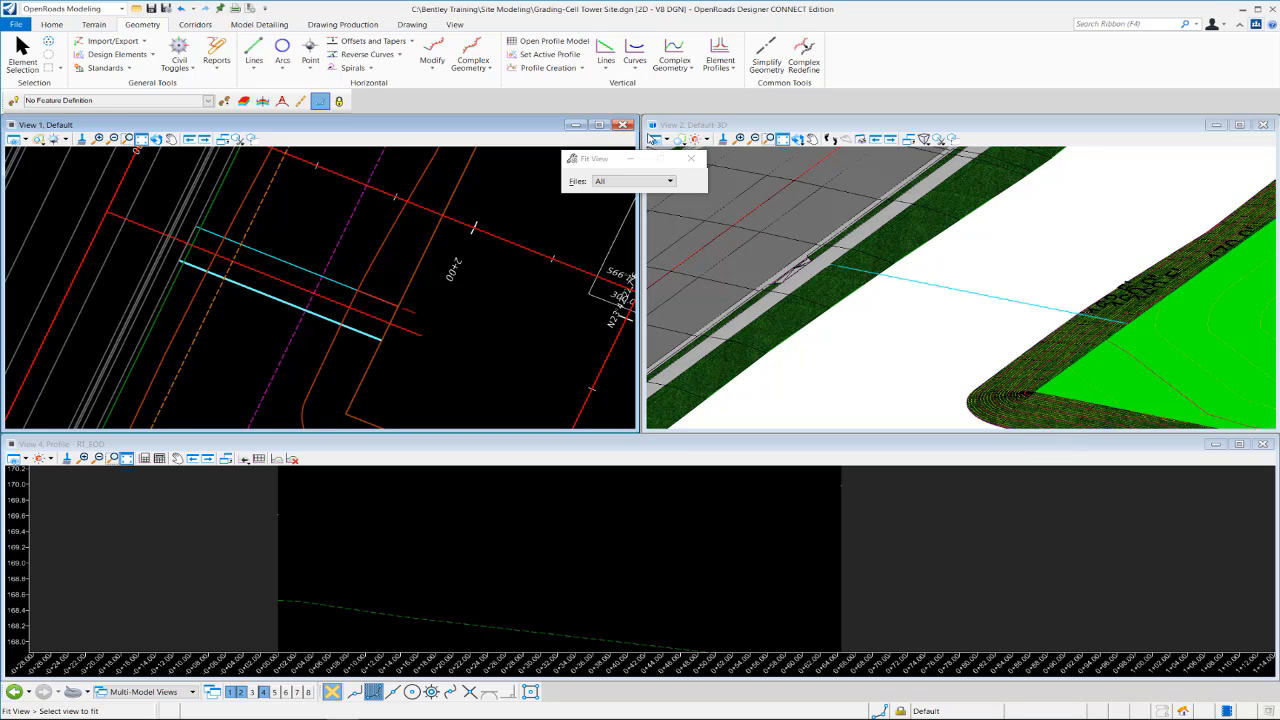
left_click(606, 56)
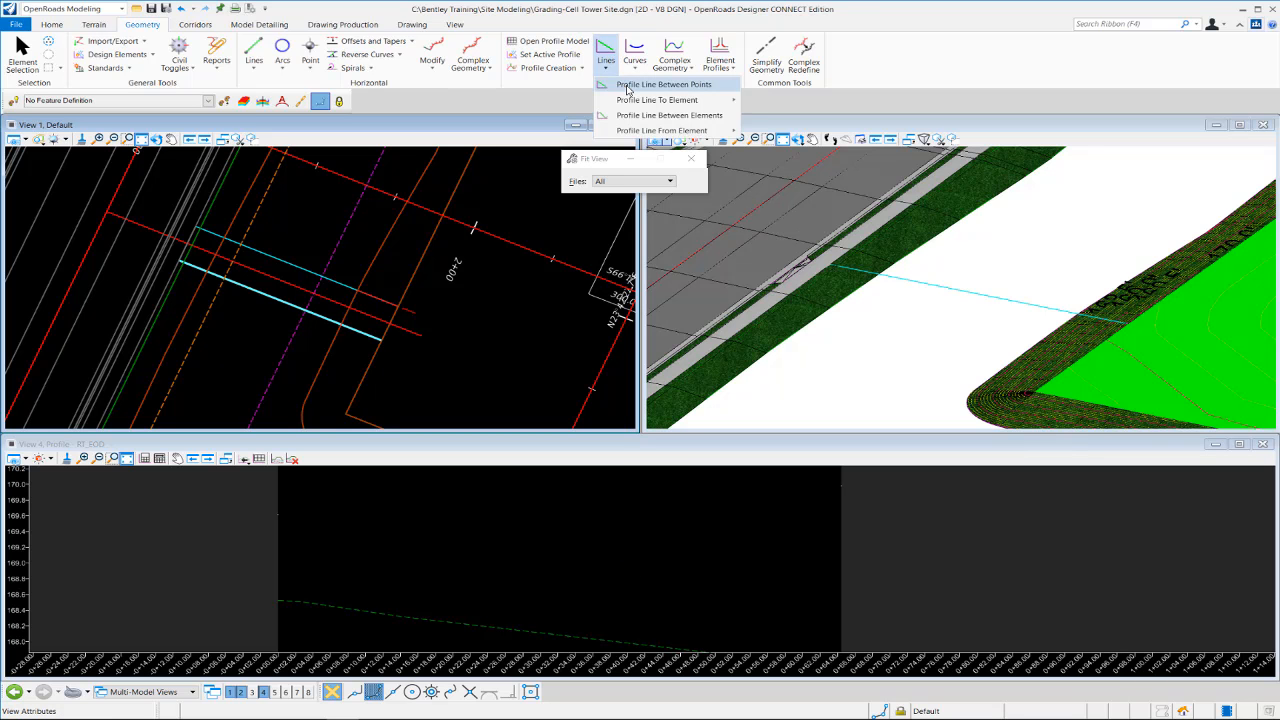
left_click(628, 86)
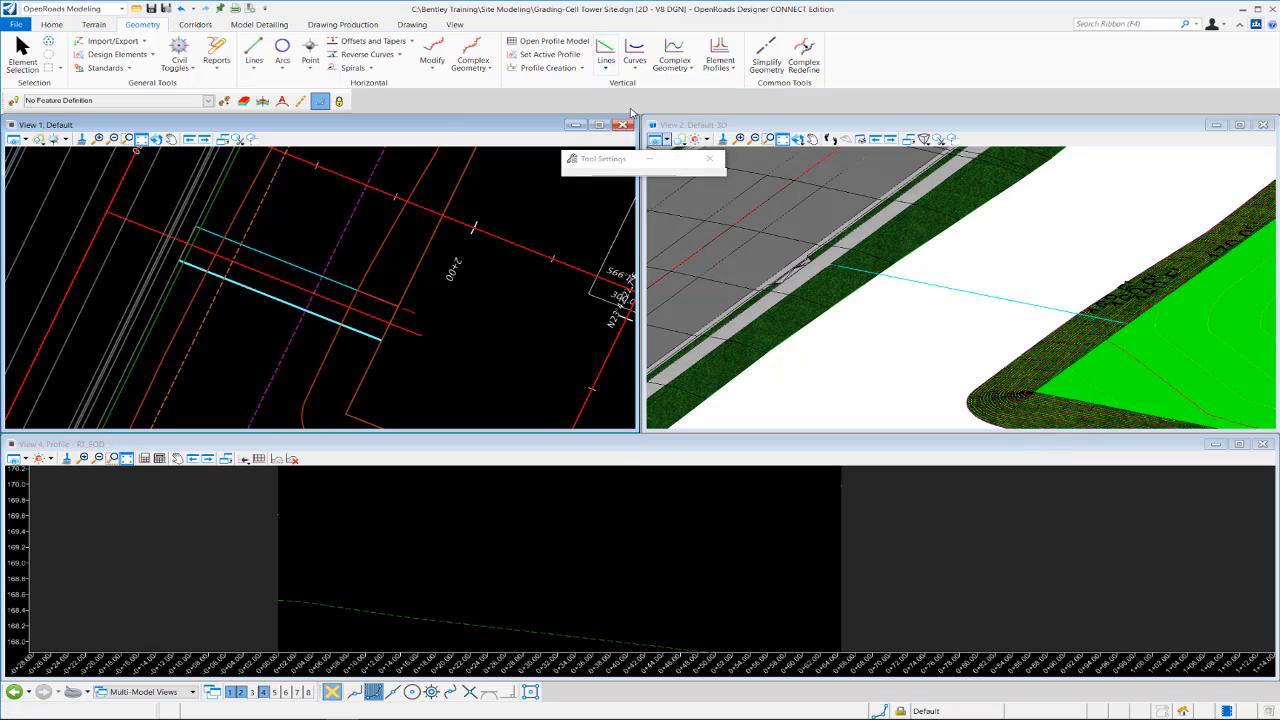
left_click(389, 568)
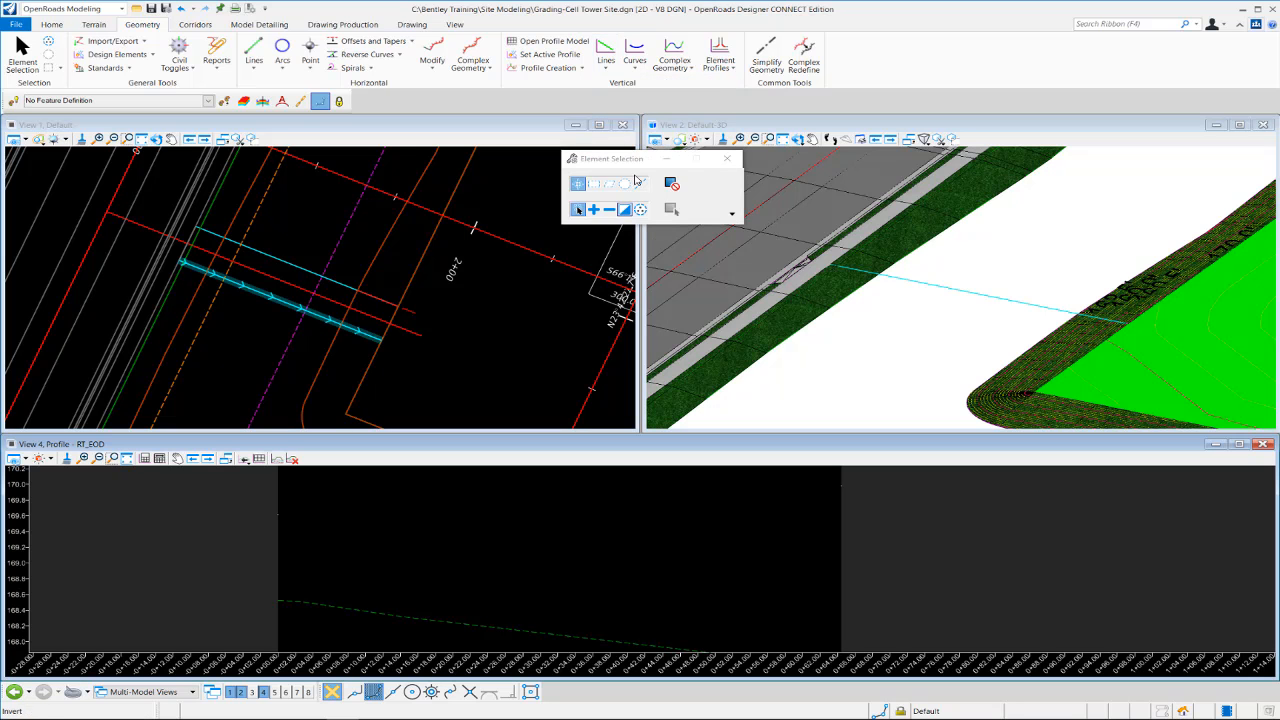
left_click(606, 50)
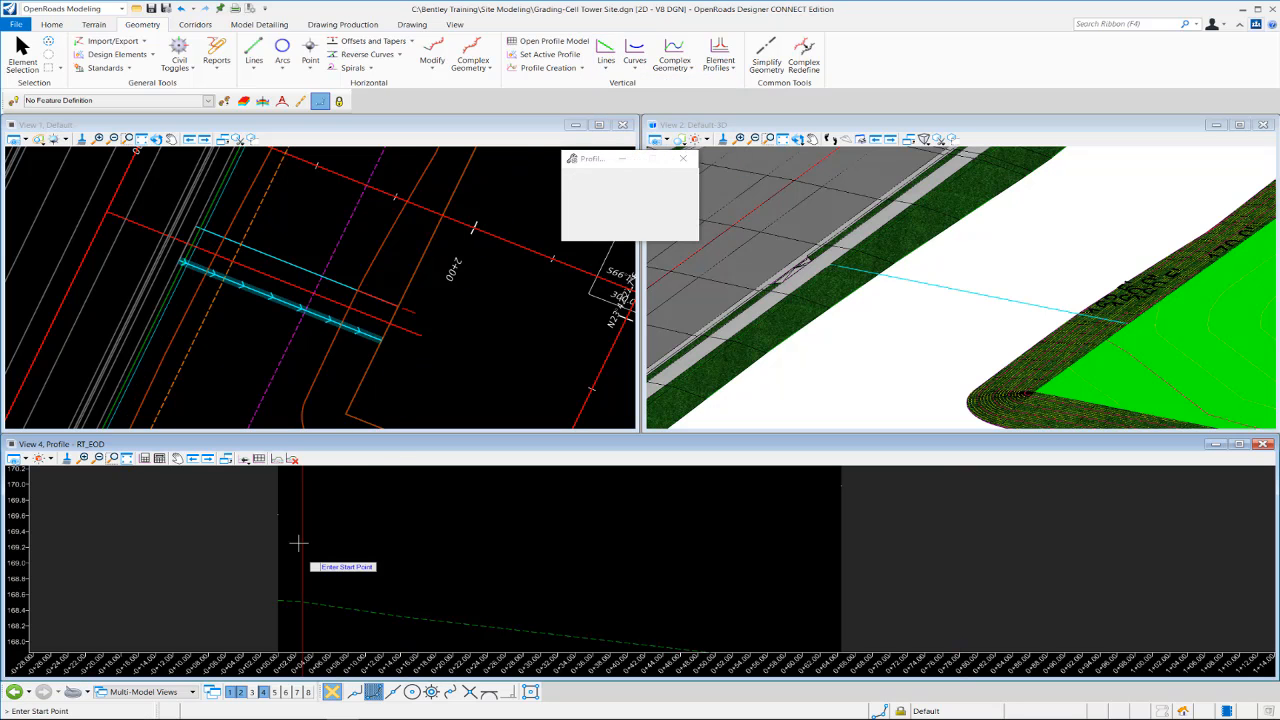
mouse_move(279, 514)
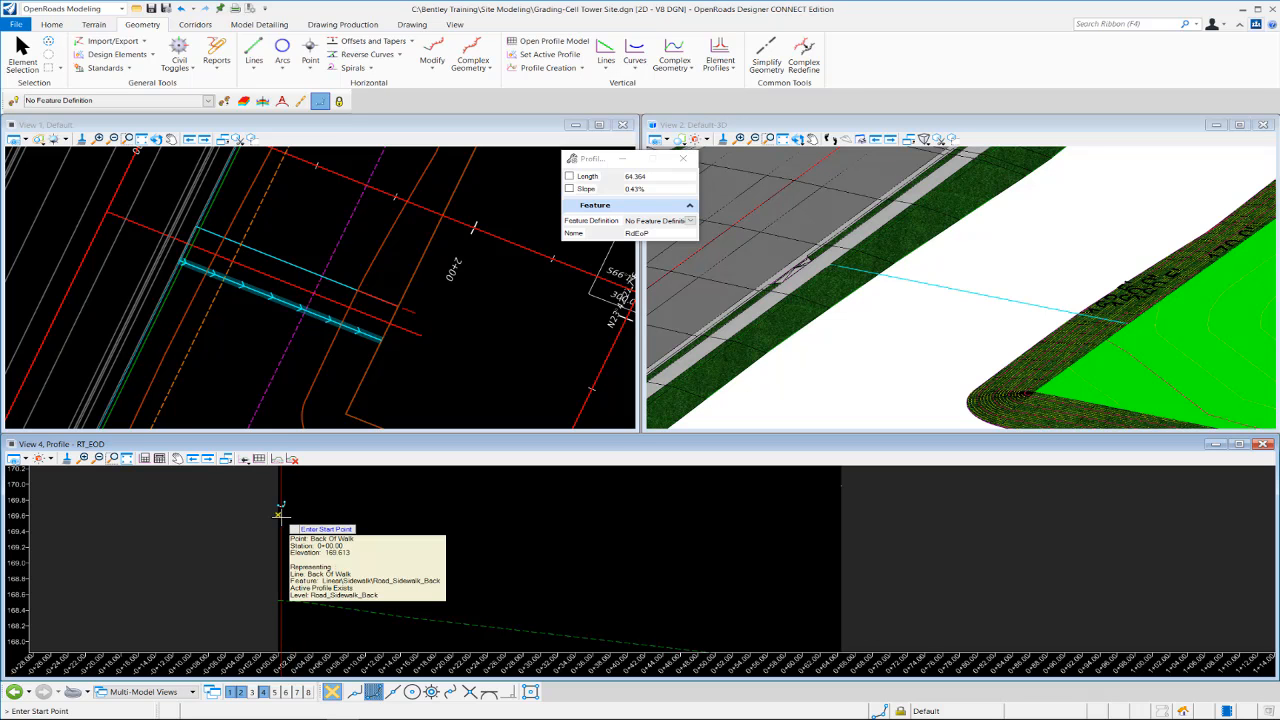
left_click(279, 514)
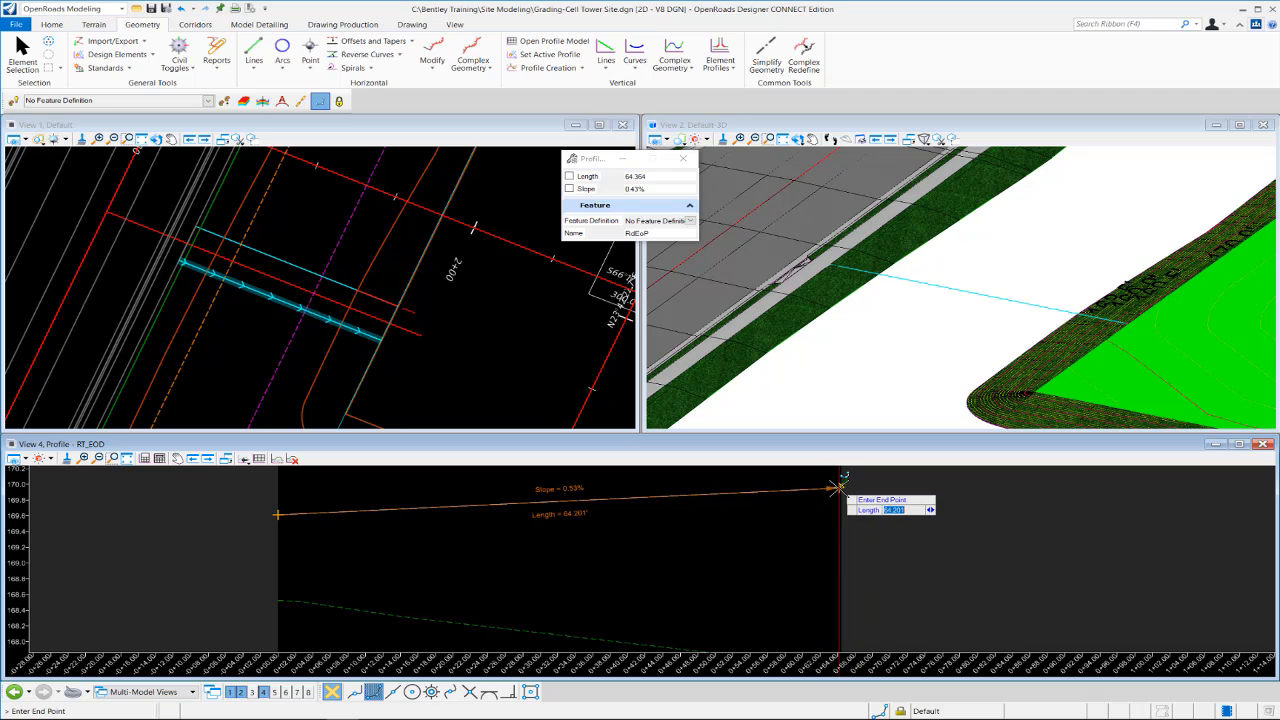
mouse_move(840, 485)
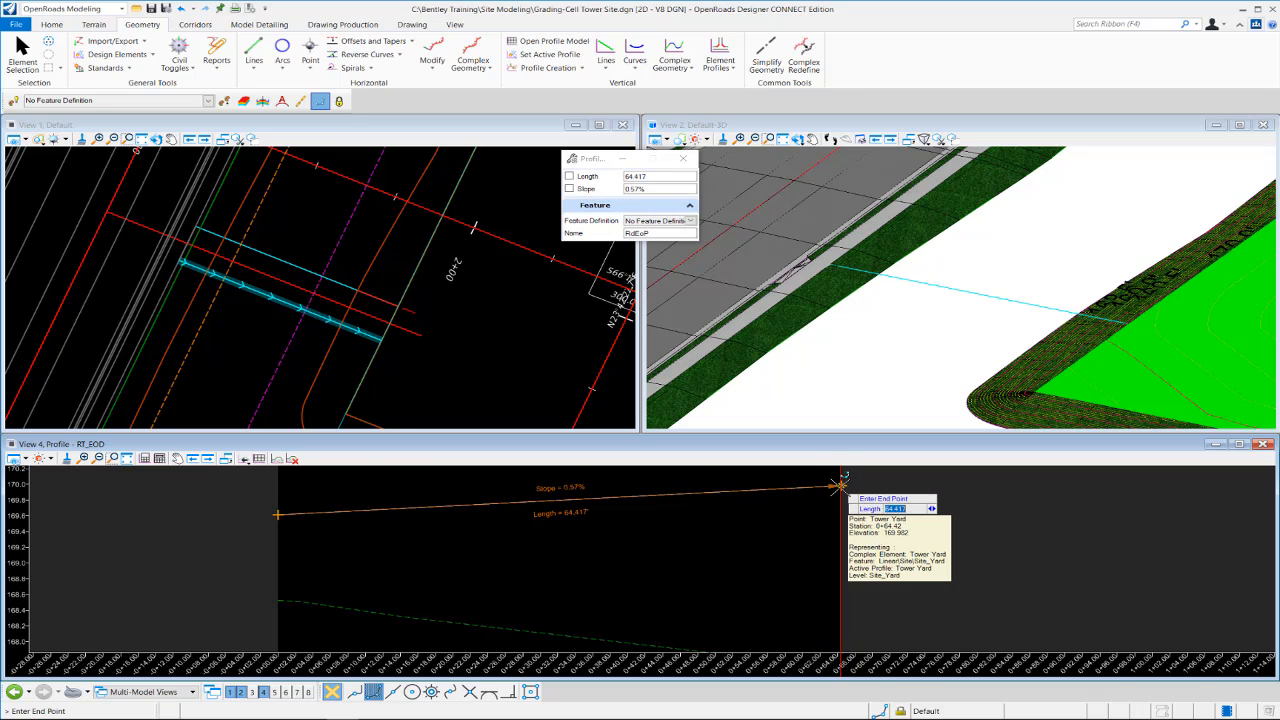
left_click(840, 485)
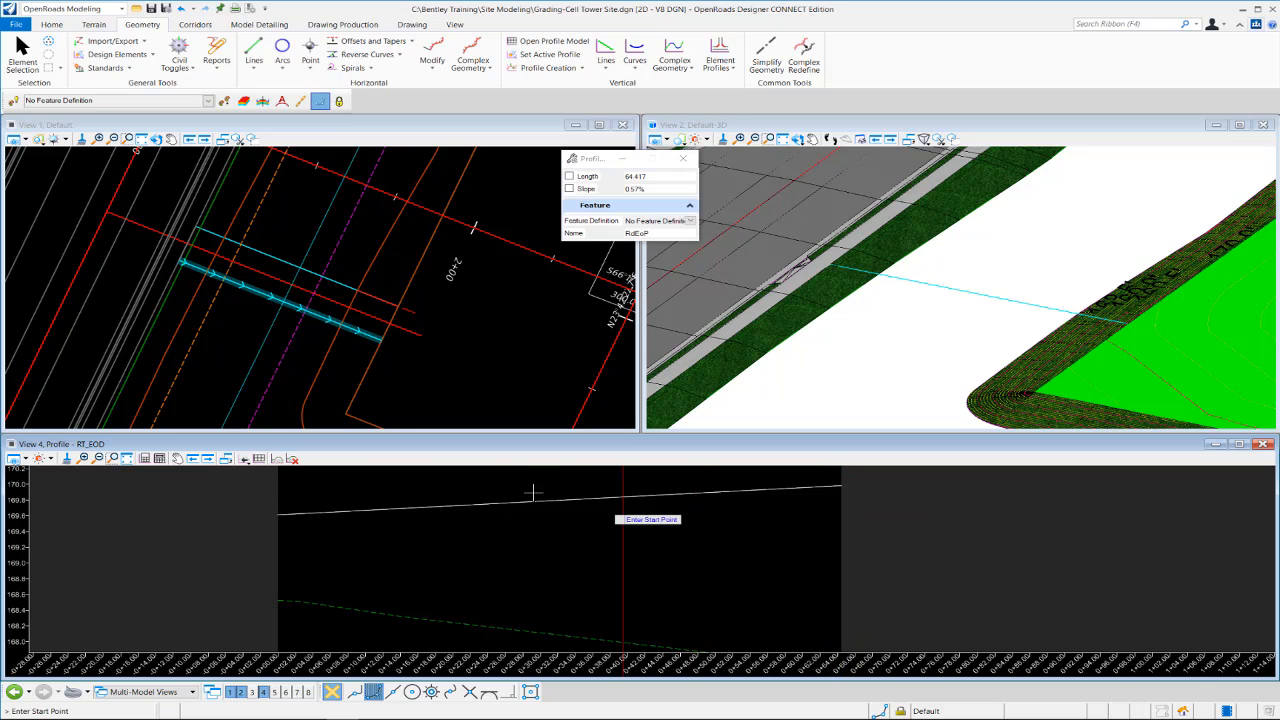
- Assign the feature definition Road_EdgeOfPavement from the Linear Pavement group to the new profile line and name it RT_EOD
left_click(22, 50)
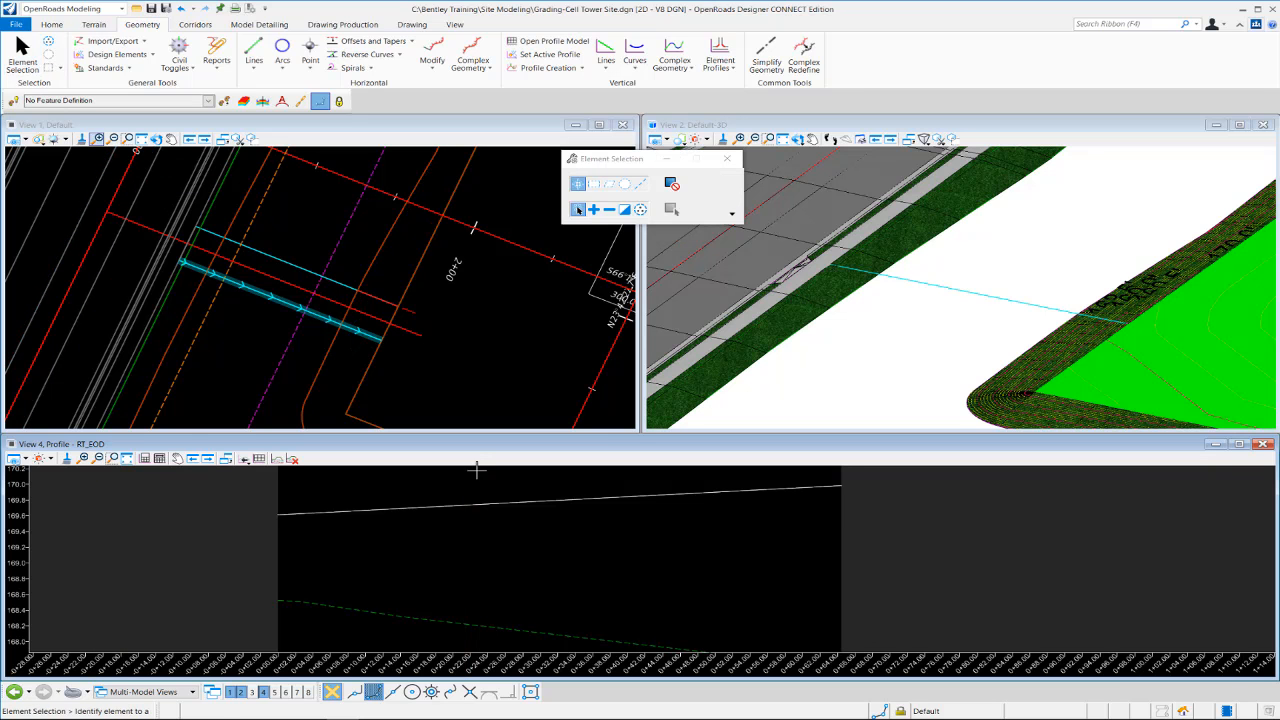
left_click(503, 509)
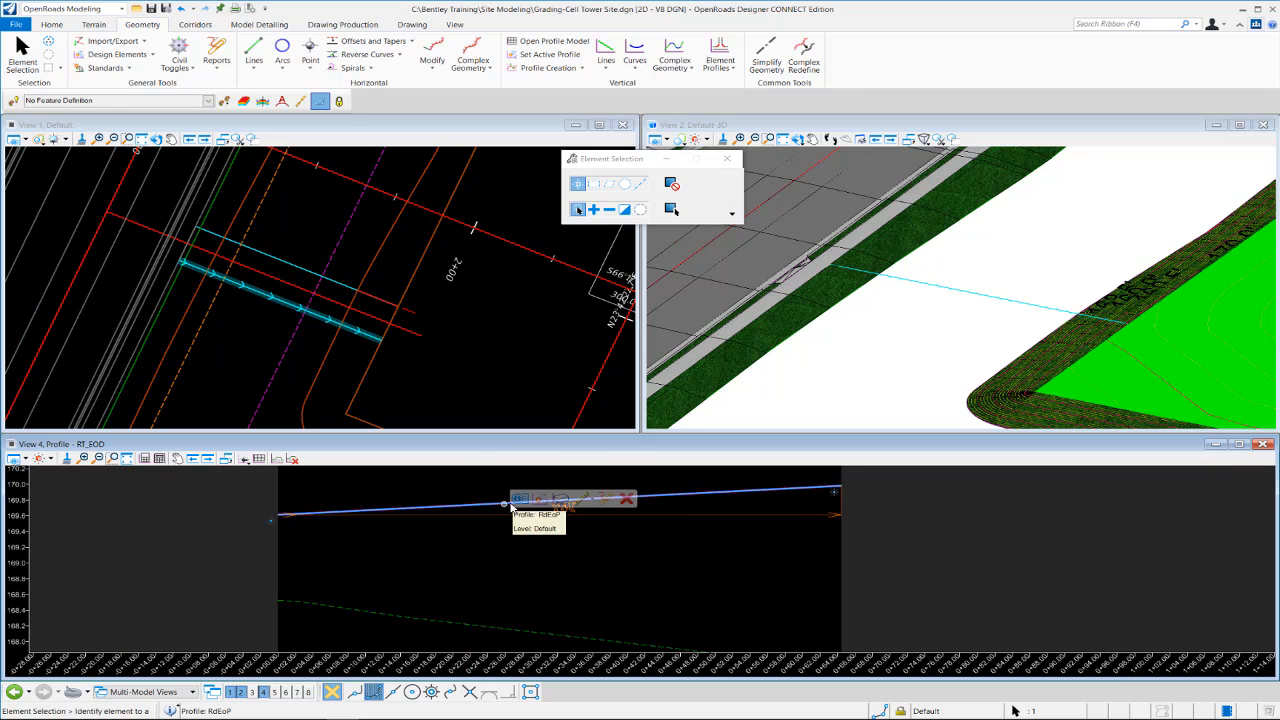
mouse_move(520, 499)
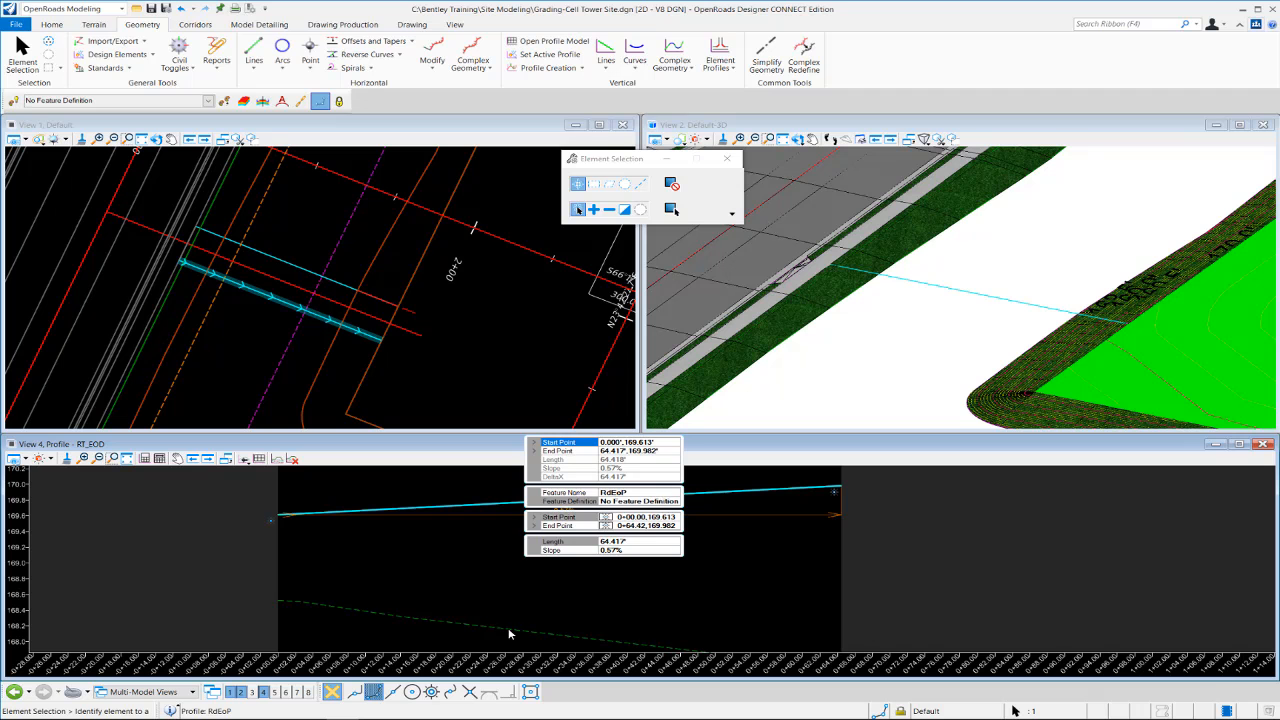
left_click(663, 502)
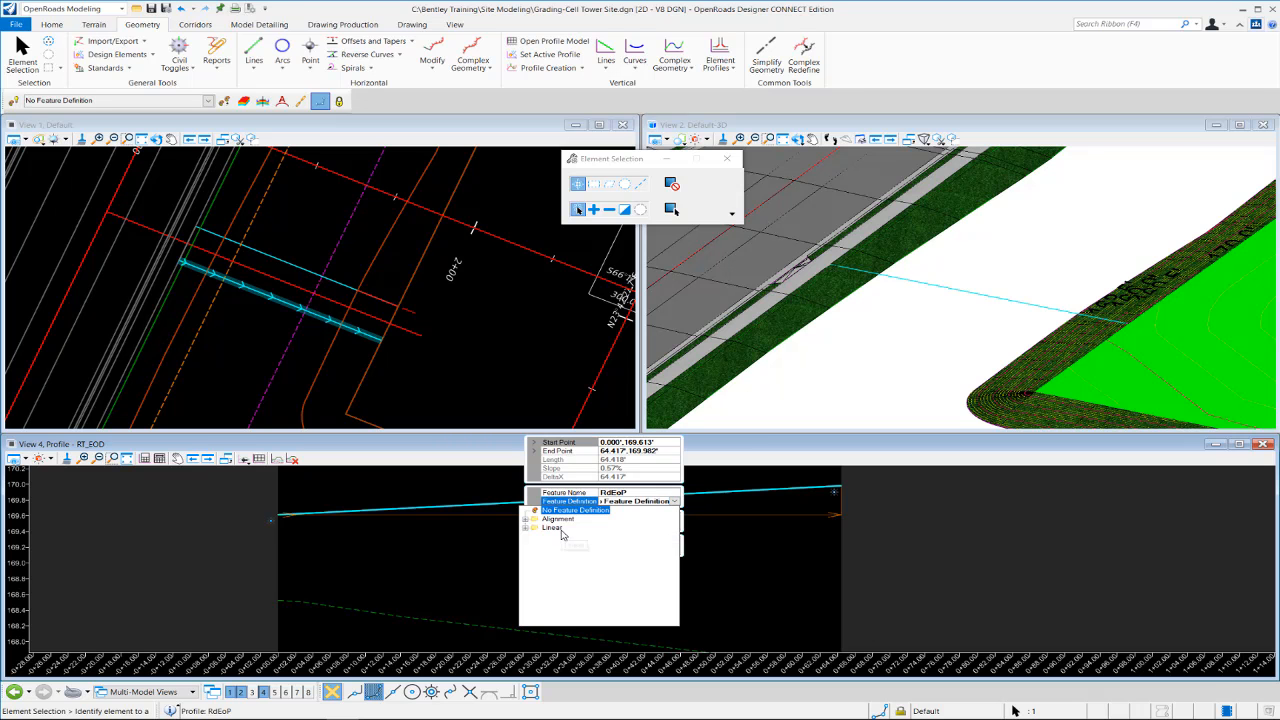
left_click(568, 579)
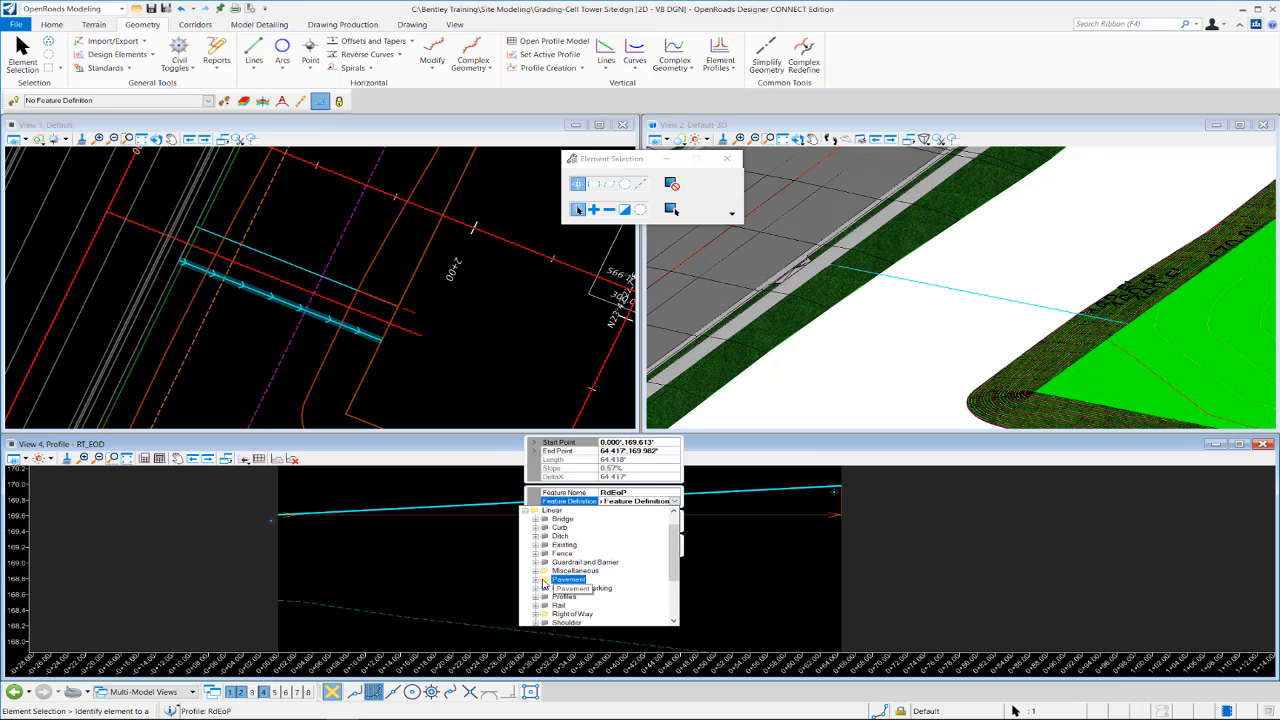
left_click(536, 579)
left_click(577, 582)
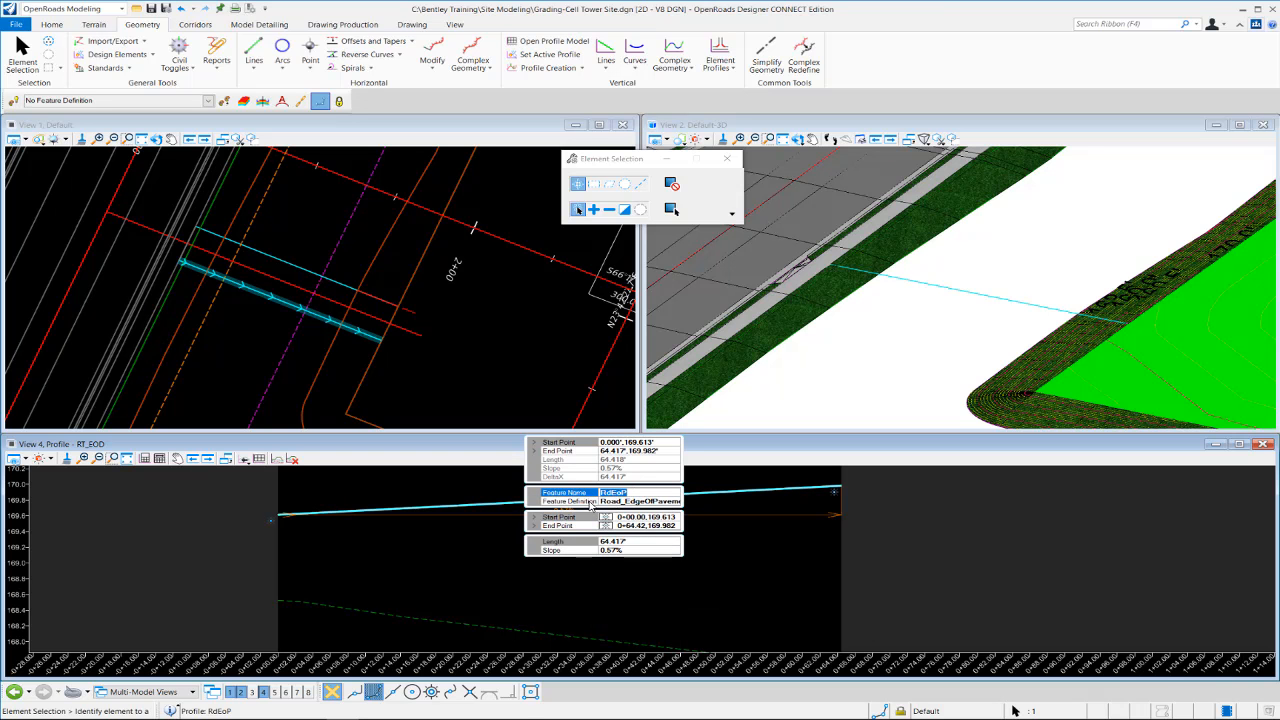
type("RT_E")
left_click(517, 580)
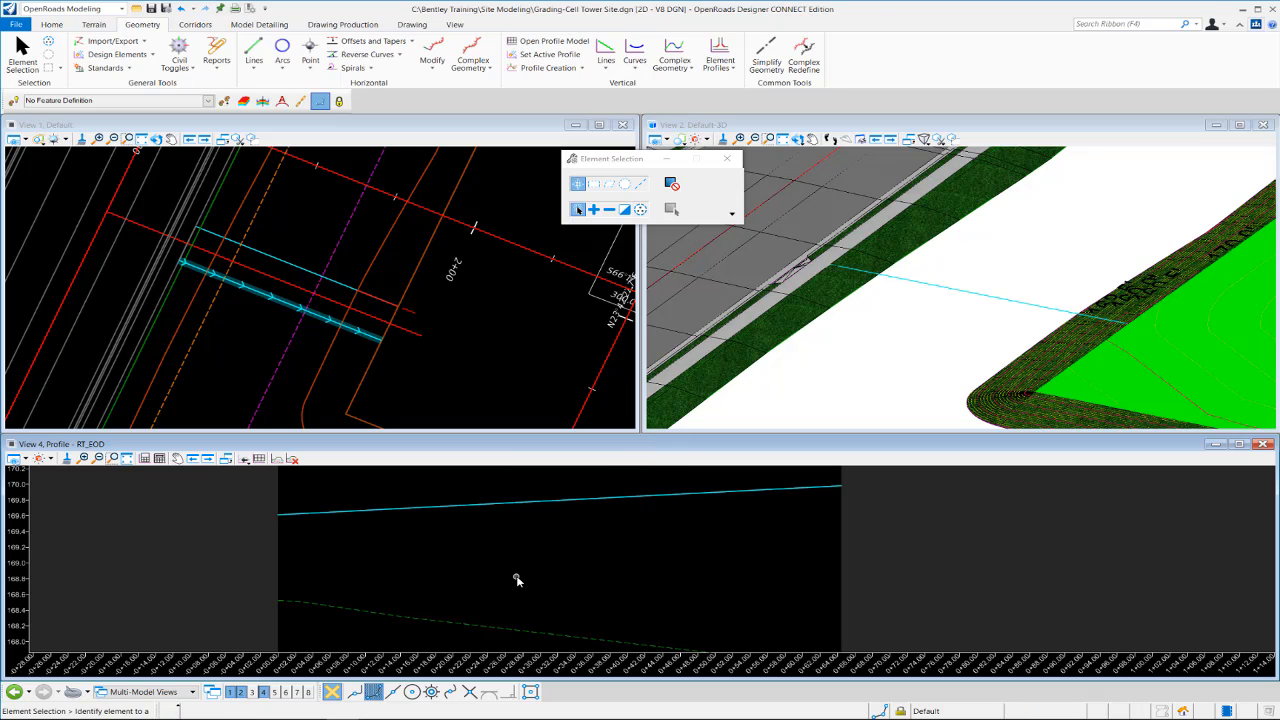
- Set the RT_EOD profile line as the active profile of the right driveway edge and clear the selection
left_click(529, 505)
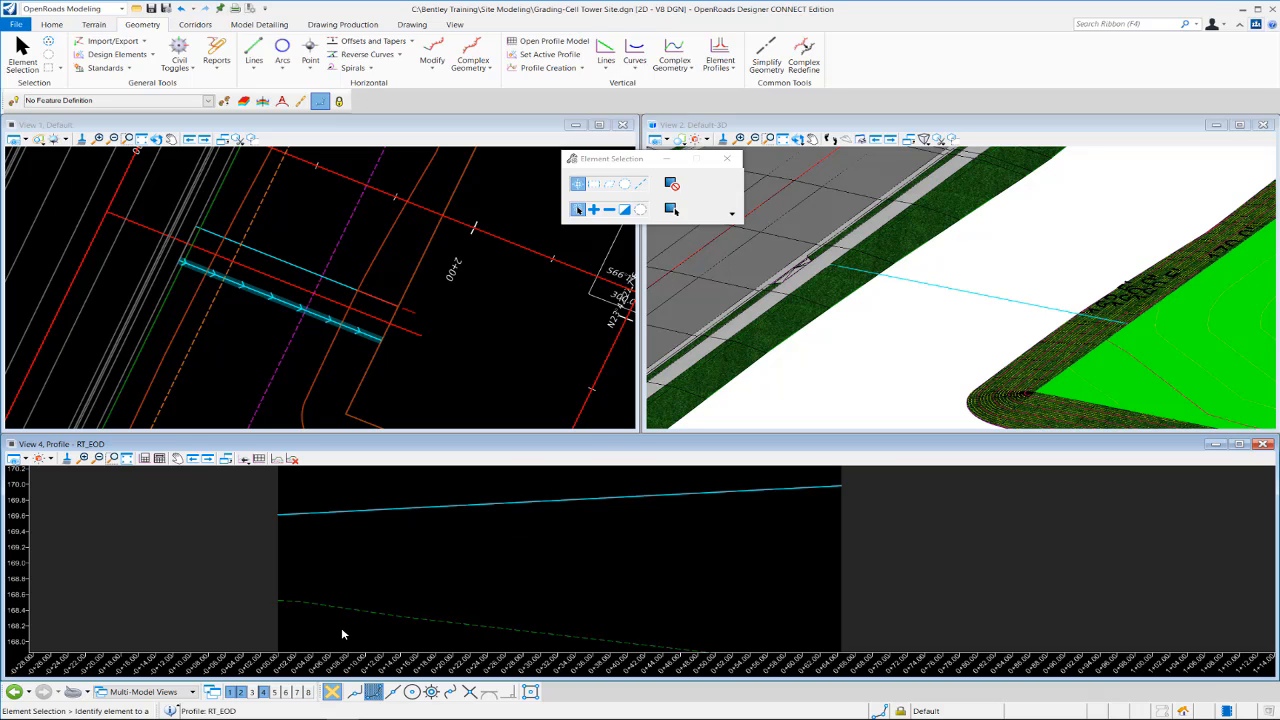
left_click(549, 497)
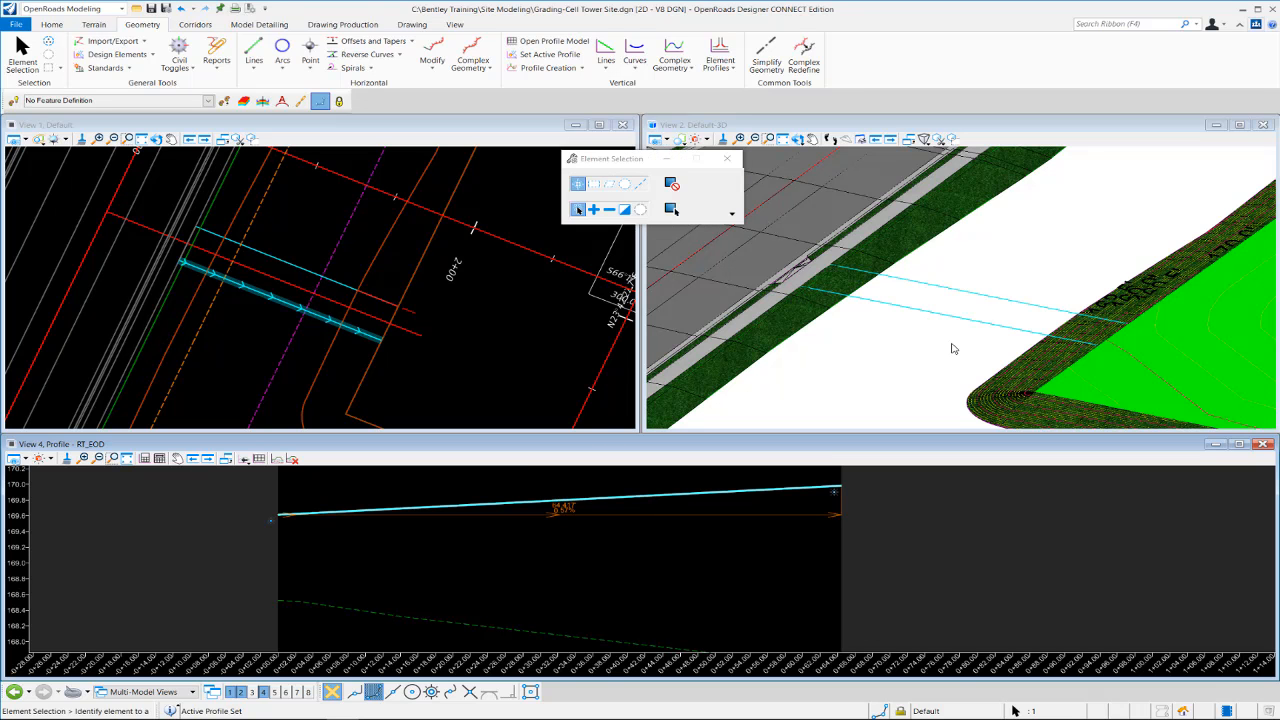
left_click(921, 364)
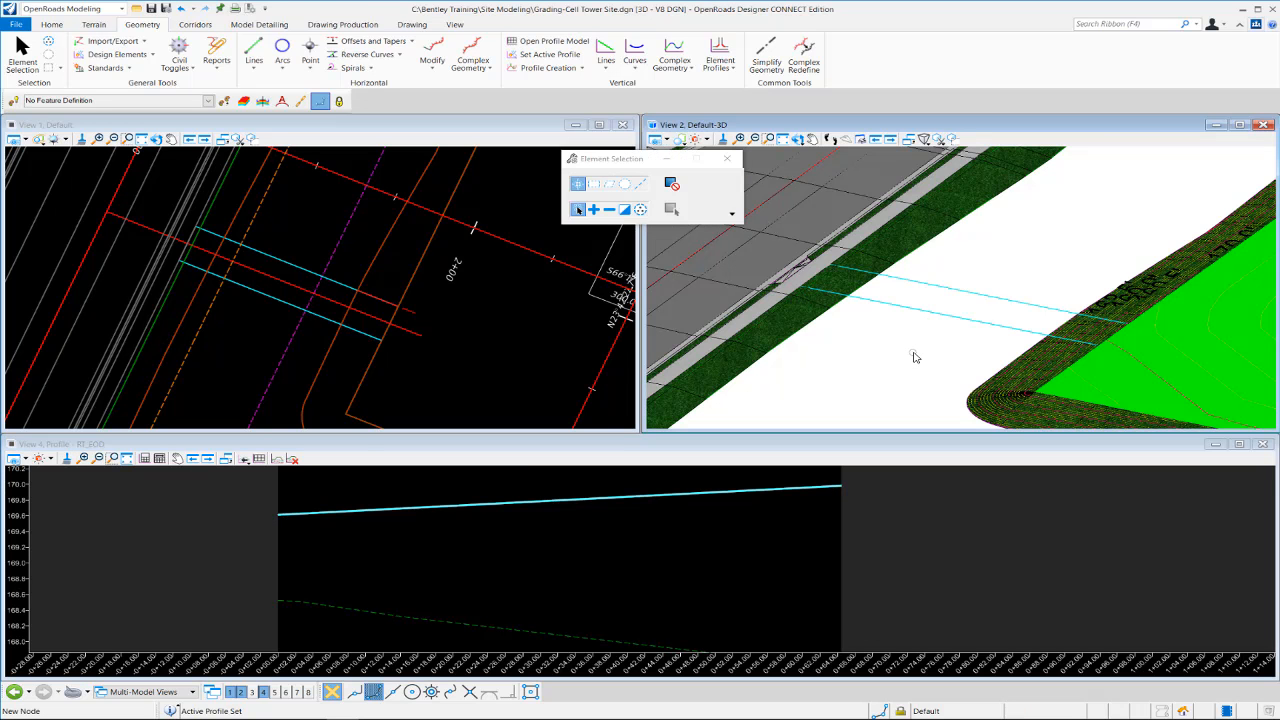
key("ctrl+z")
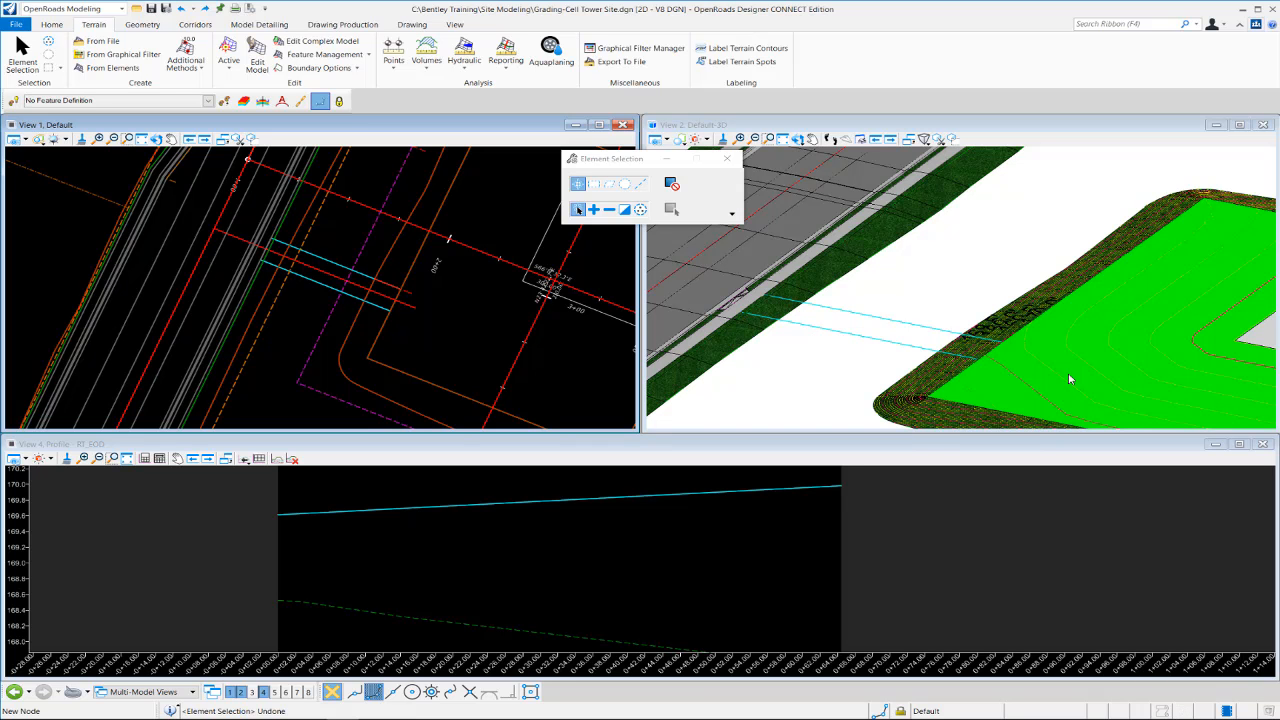
left_click(912, 363)
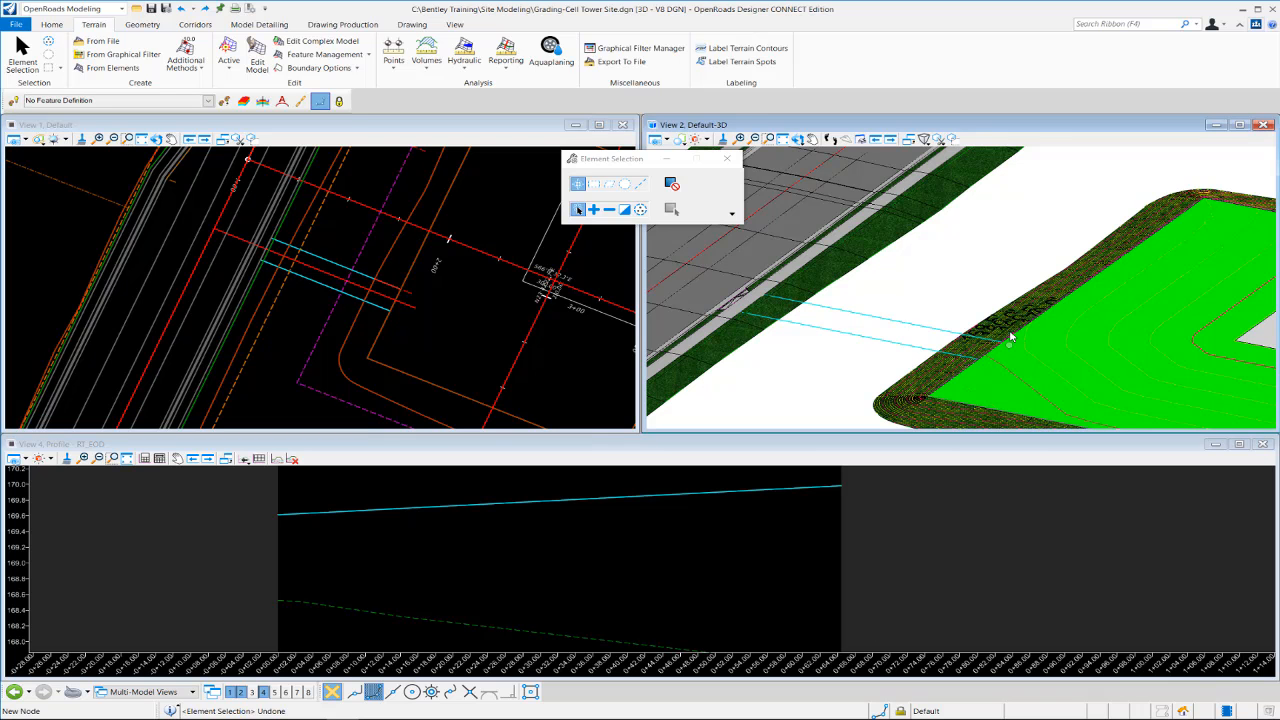
- Adjust the start and end of the EC-Cut Fill 6:1 linear template to the two driveway edges, opening the side slope at the driveway
scroll(988, 350, "up", 5)
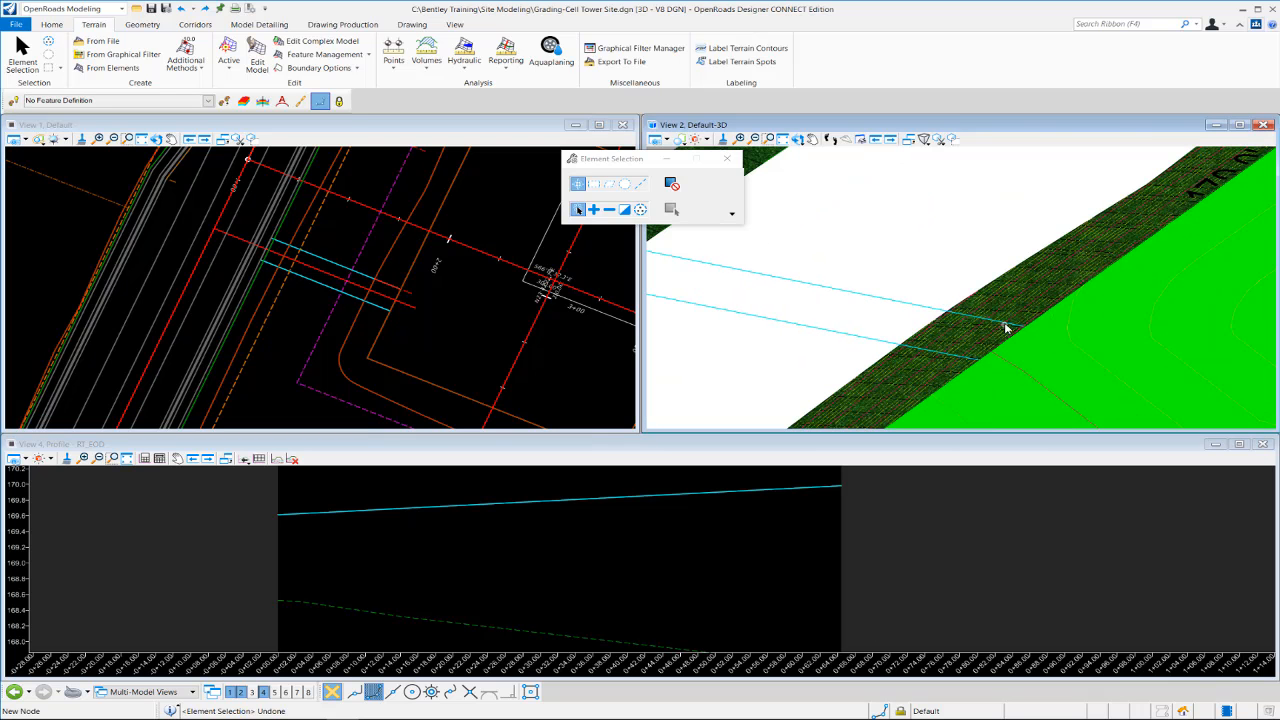
scroll(931, 374, "down", 3)
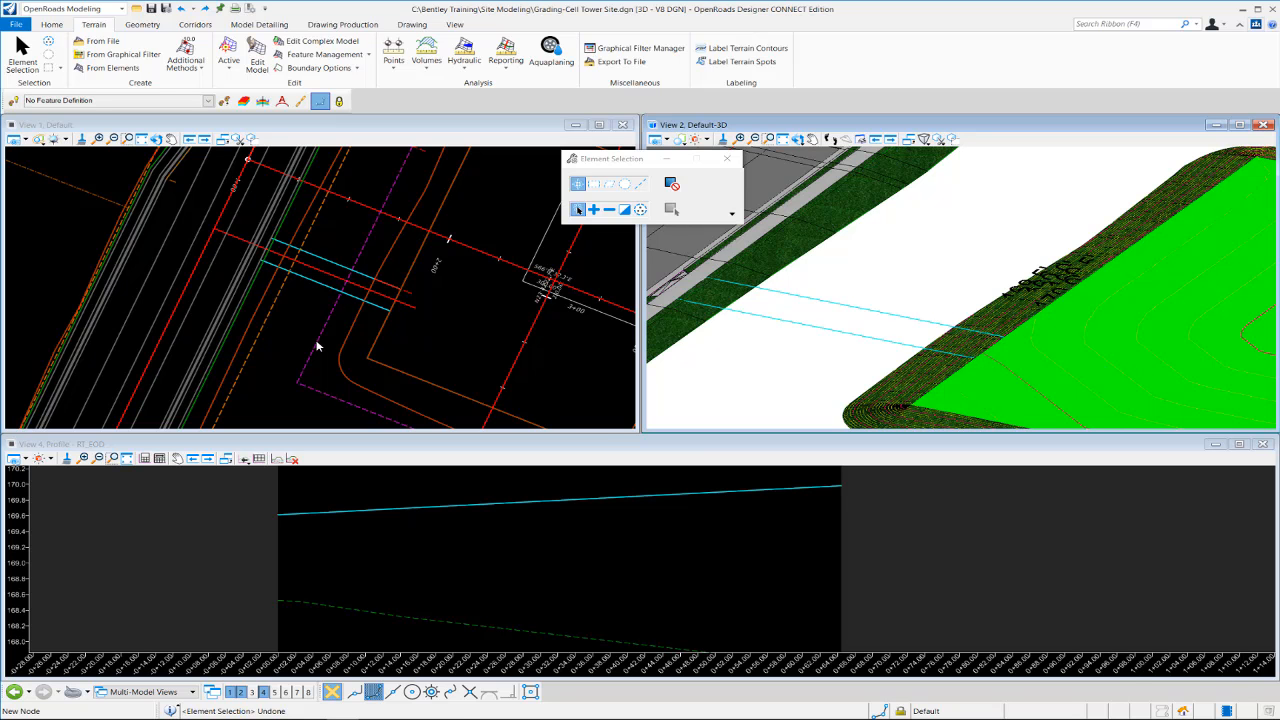
scroll(316, 346, "down", 5)
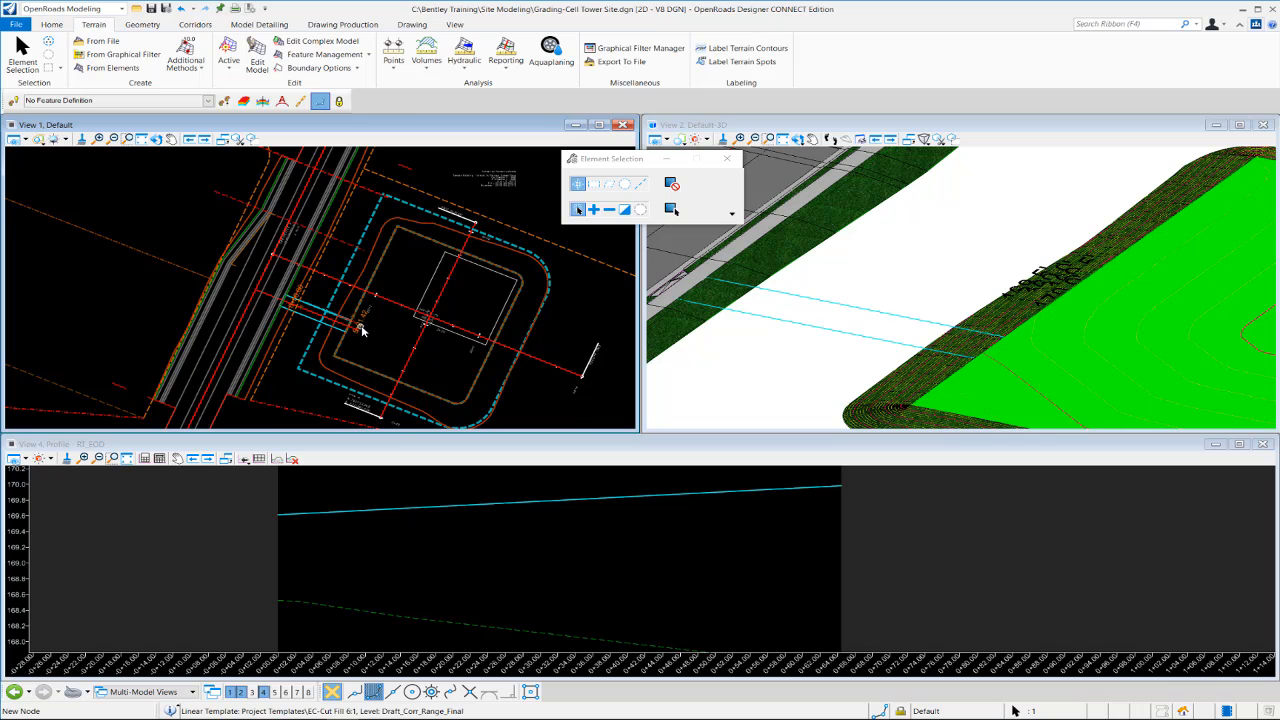
scroll(362, 331, "up", 3)
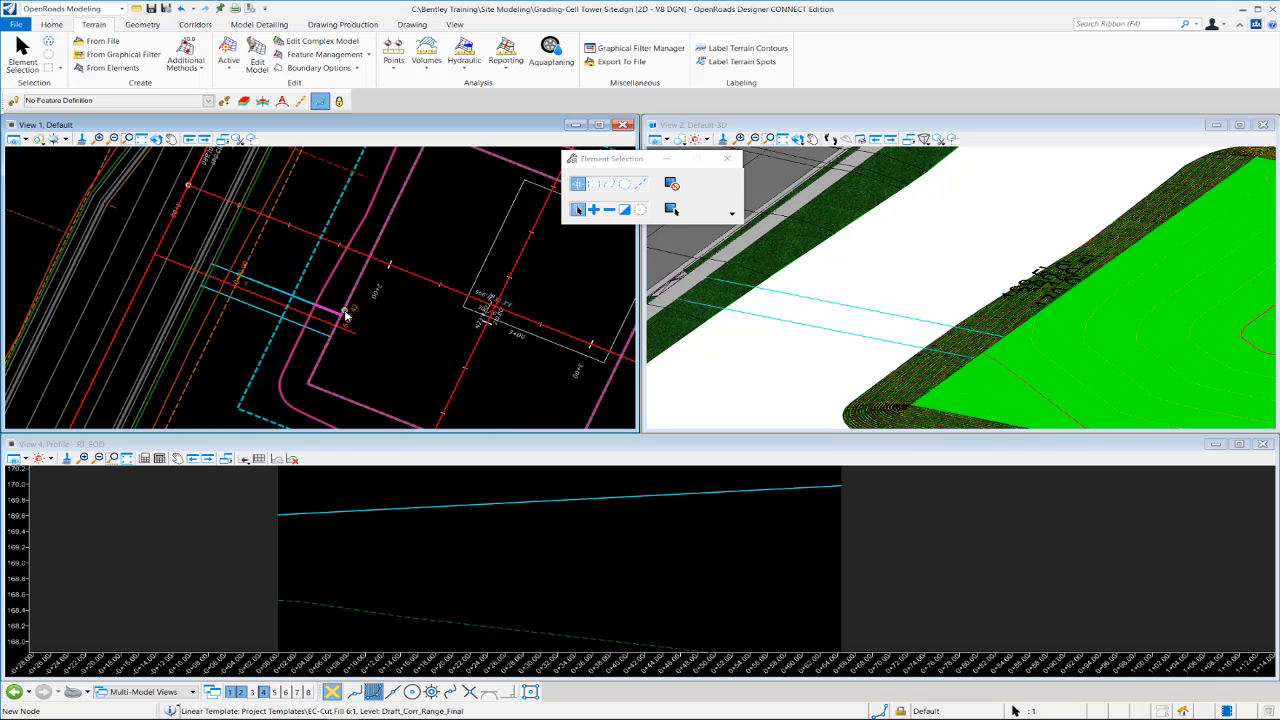
scroll(352, 340, "up", 3)
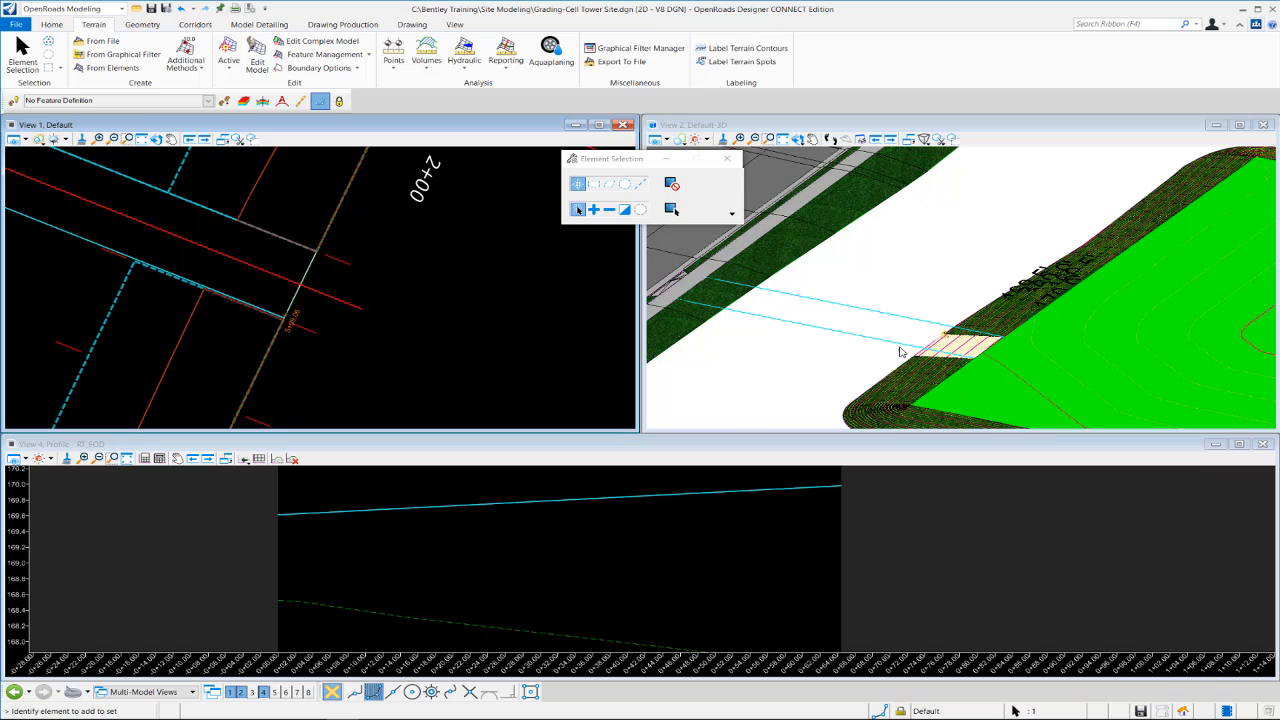
left_click(494, 374)
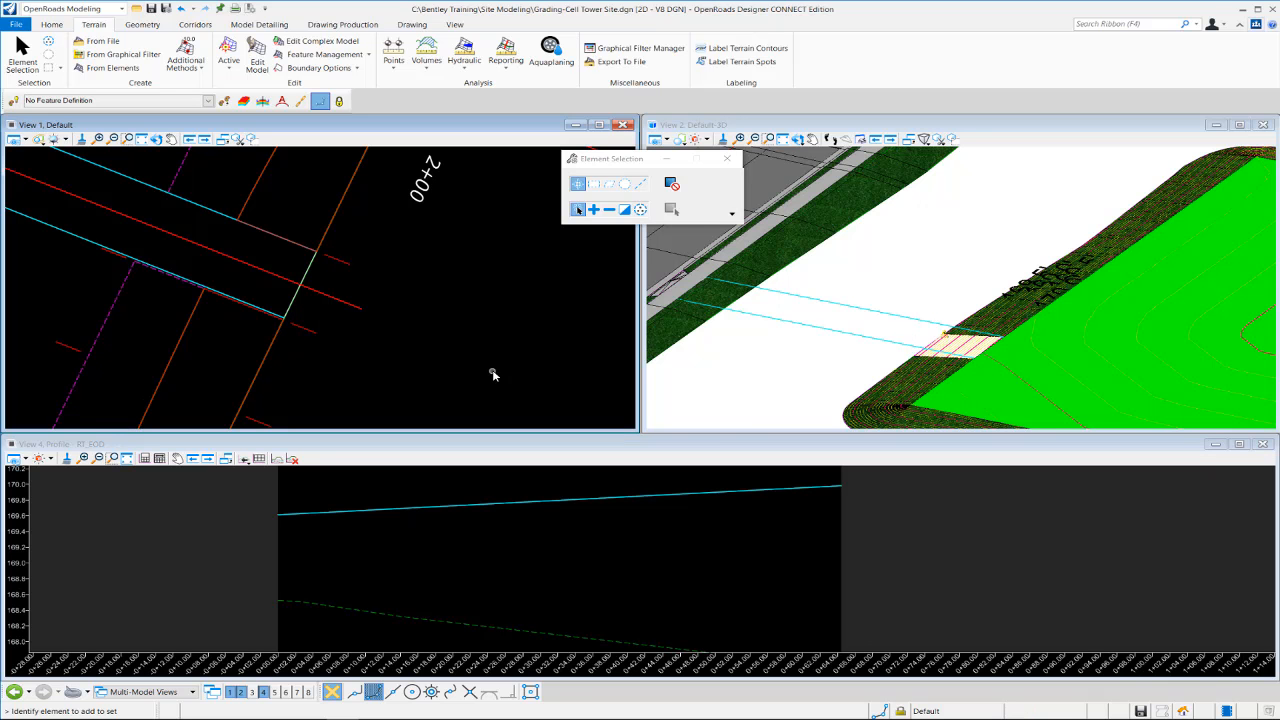
scroll(836, 288, "down", 2)
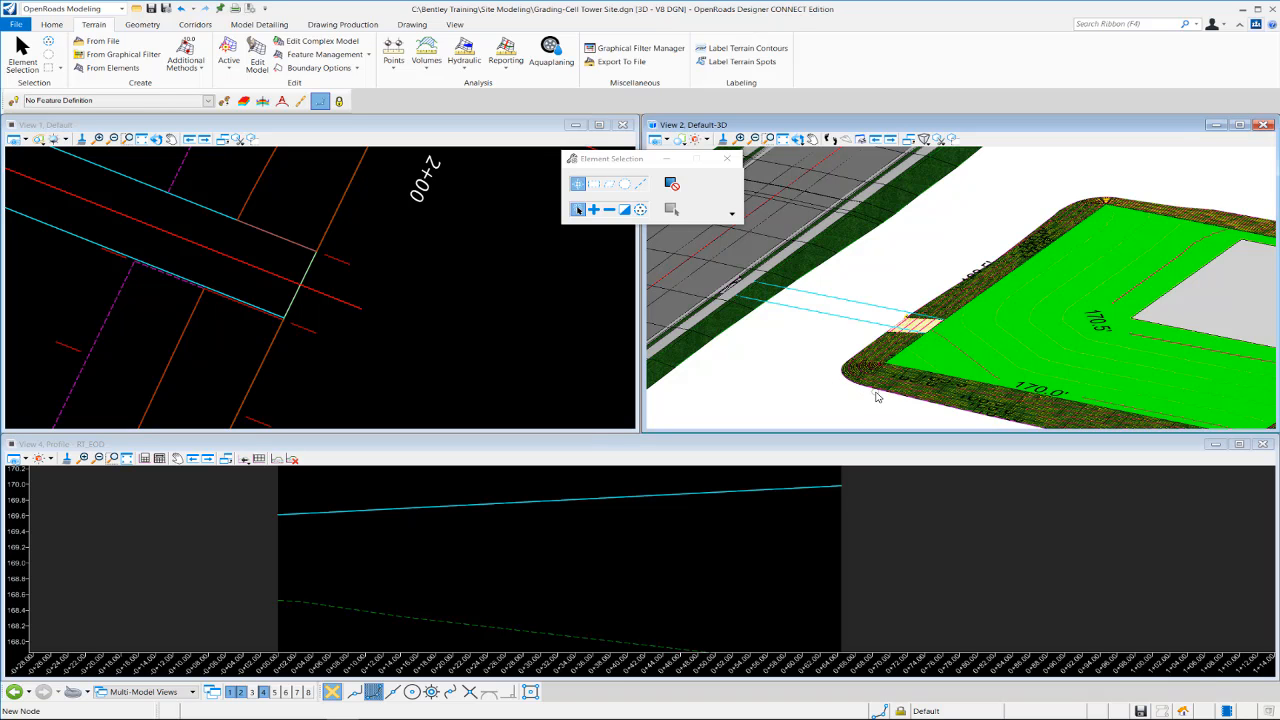
- Remove the outer boundary feature along the toe of the side slopes from the Tower Yard terrain model
mouse_move(876, 397)
left_click(367, 54)
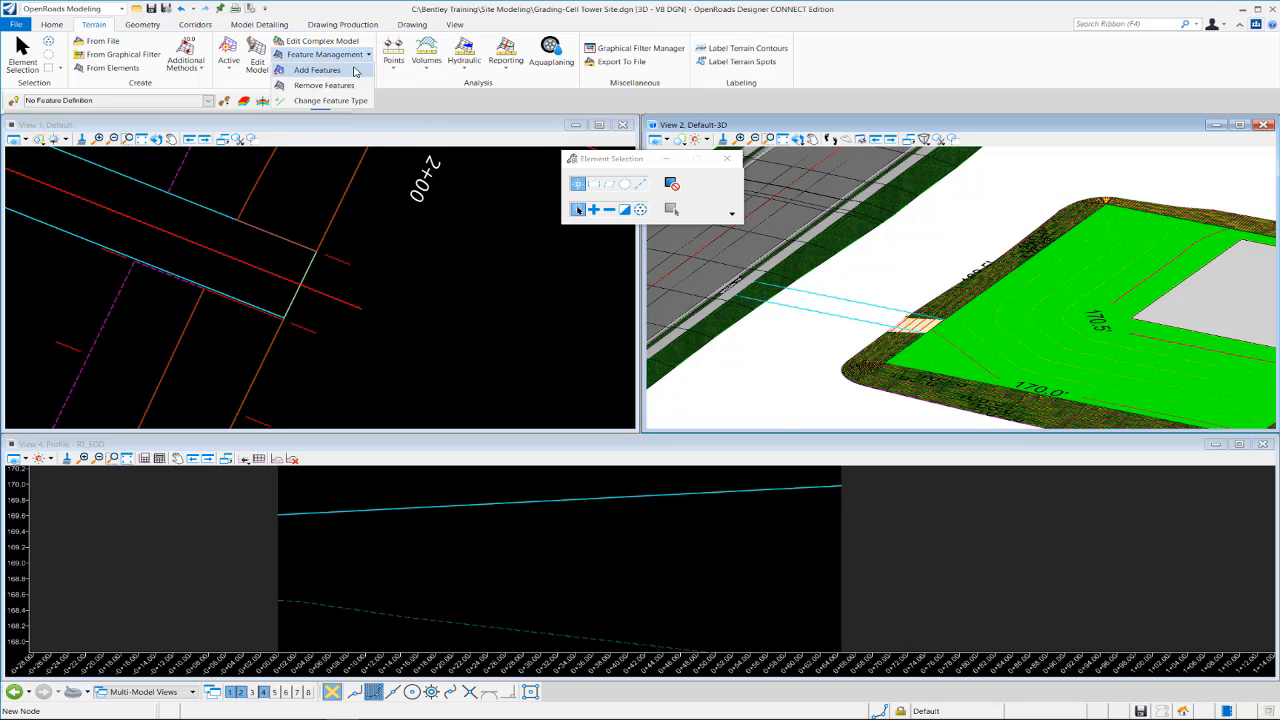
left_click(336, 100)
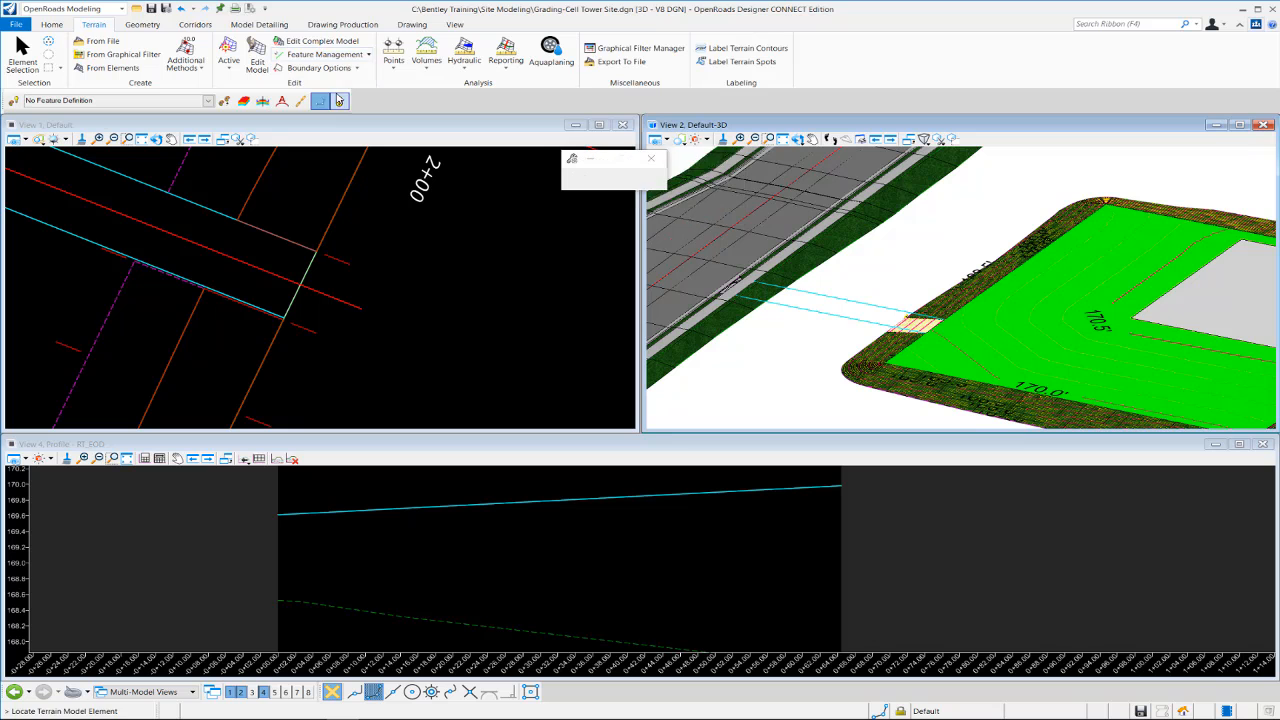
left_click(369, 54)
left_click(320, 87)
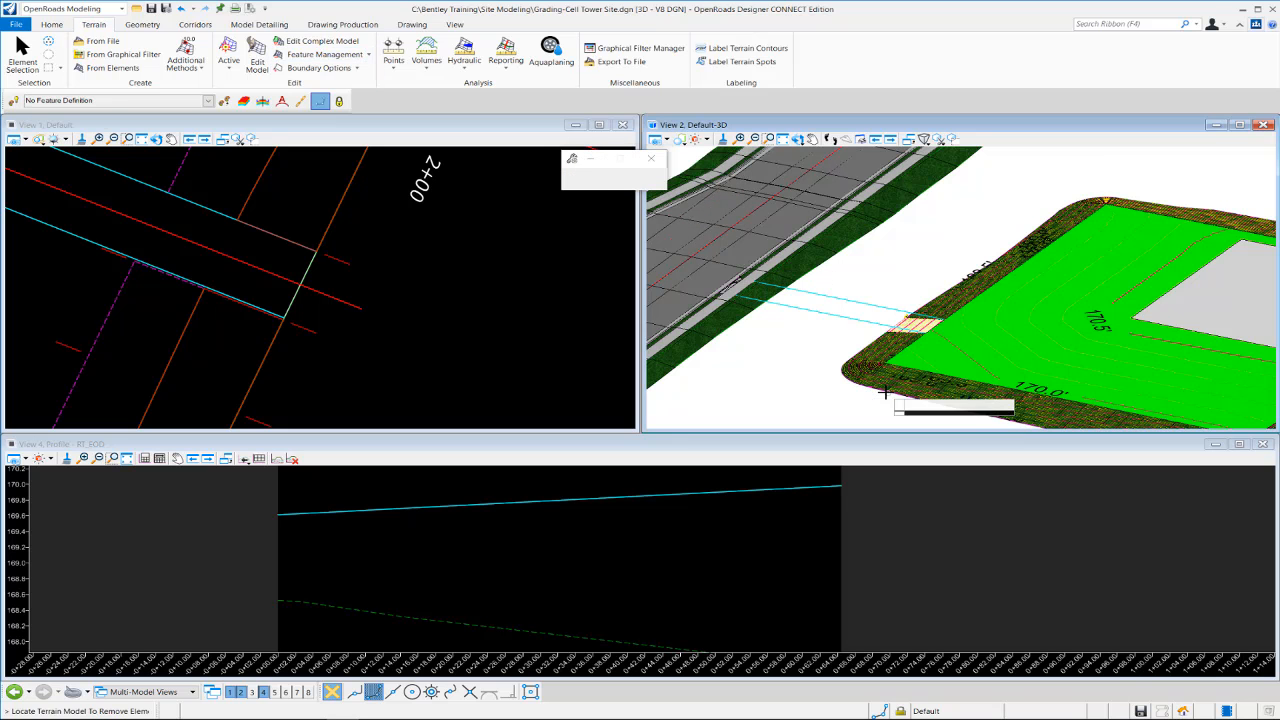
left_click(959, 347)
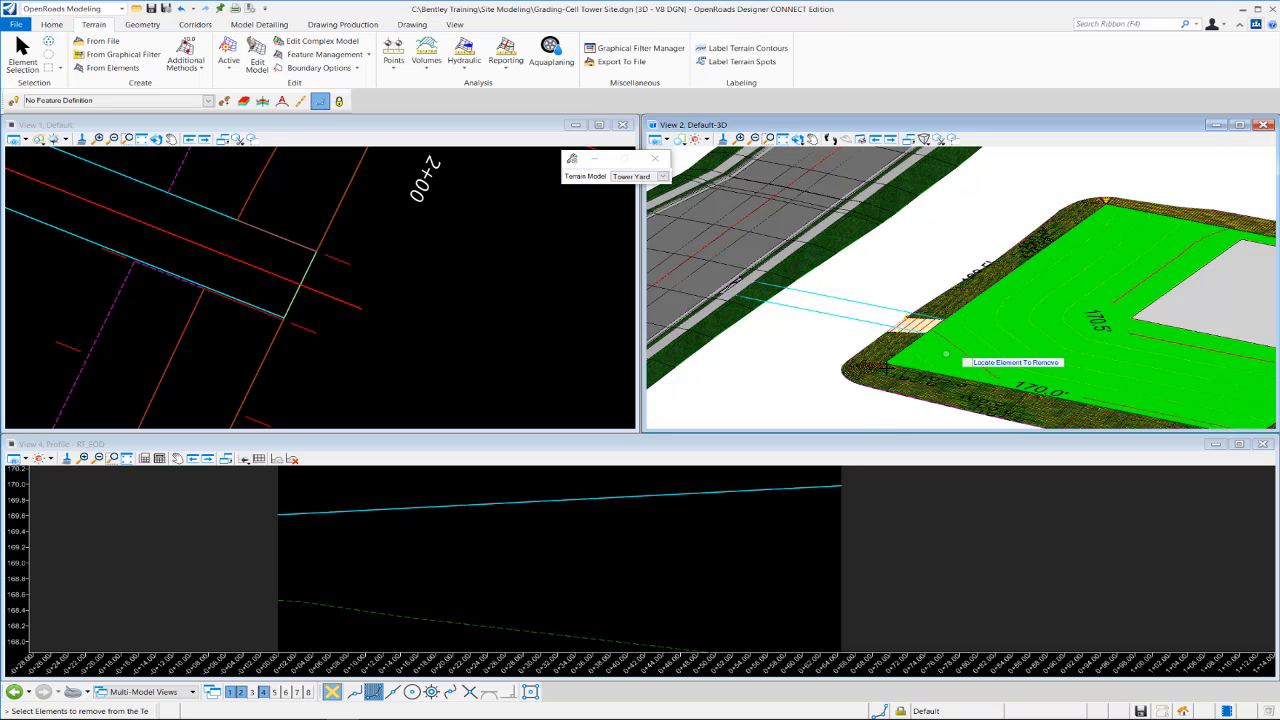
left_click(852, 379)
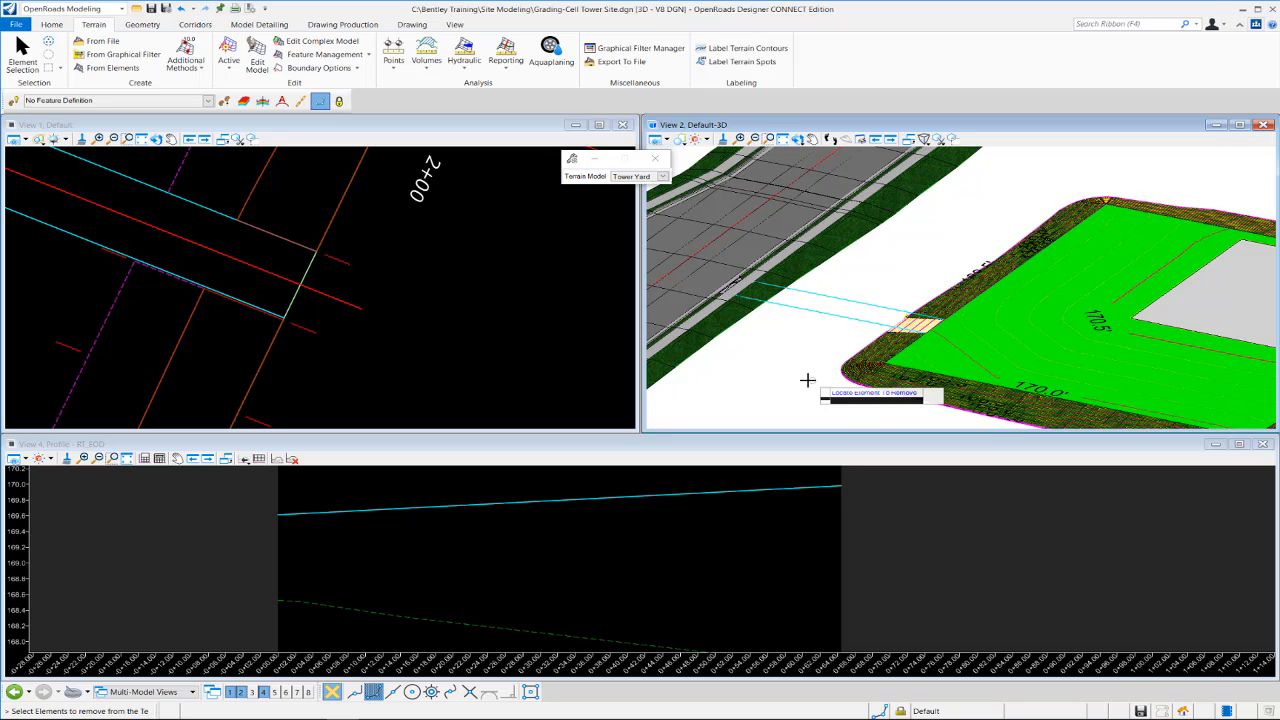
right_click(807, 380)
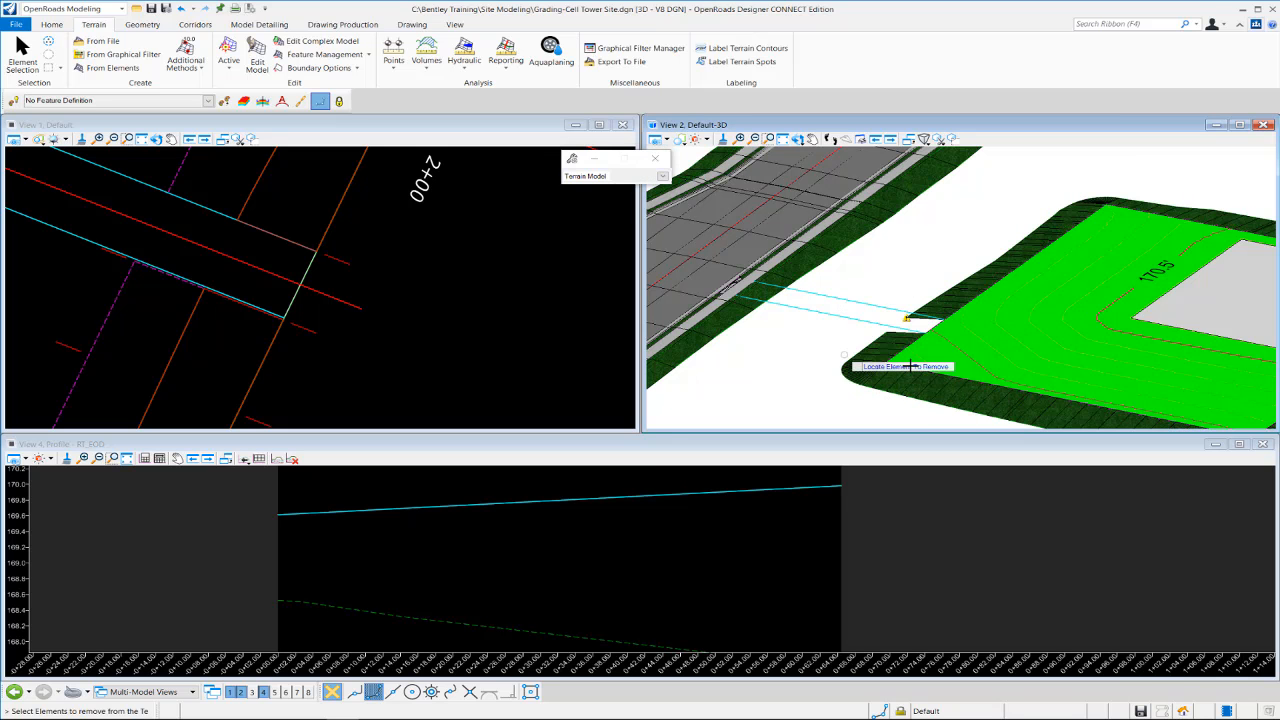
- Add both driveway edge lines to the Tower Yard terrain model as Boundary features
scroll(886, 321, "up", 1)
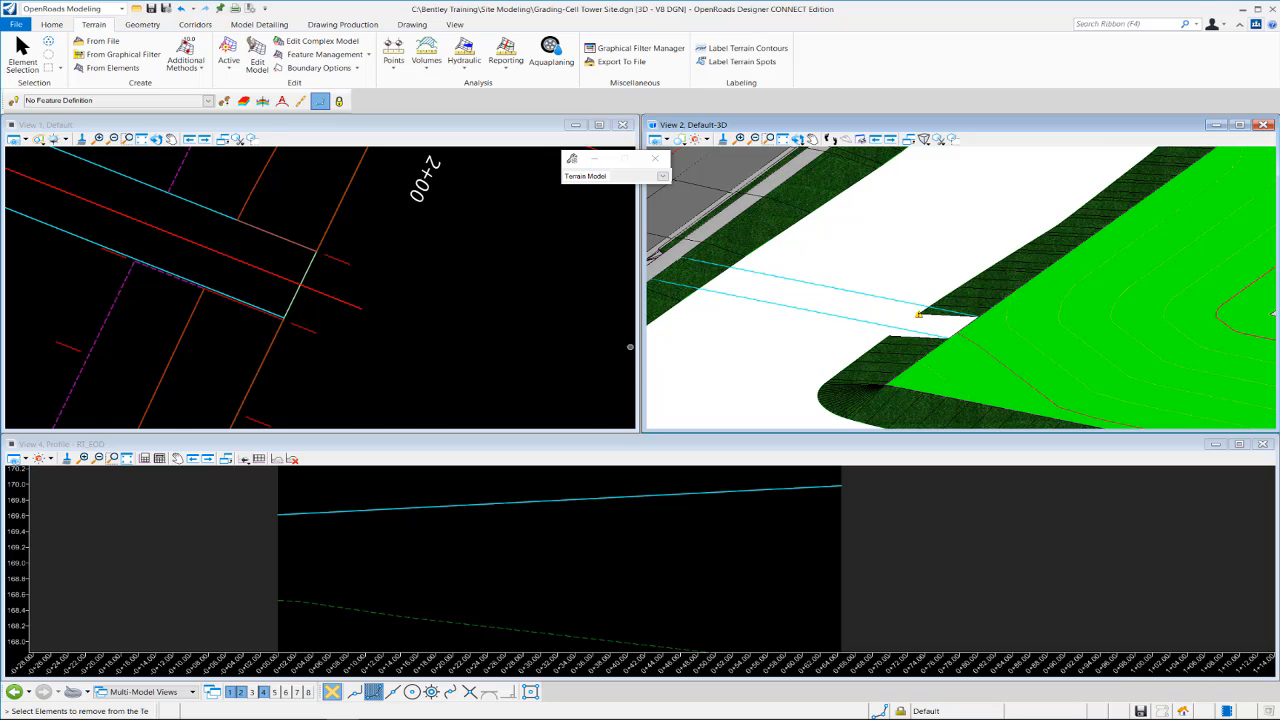
scroll(540, 340, "down", 3)
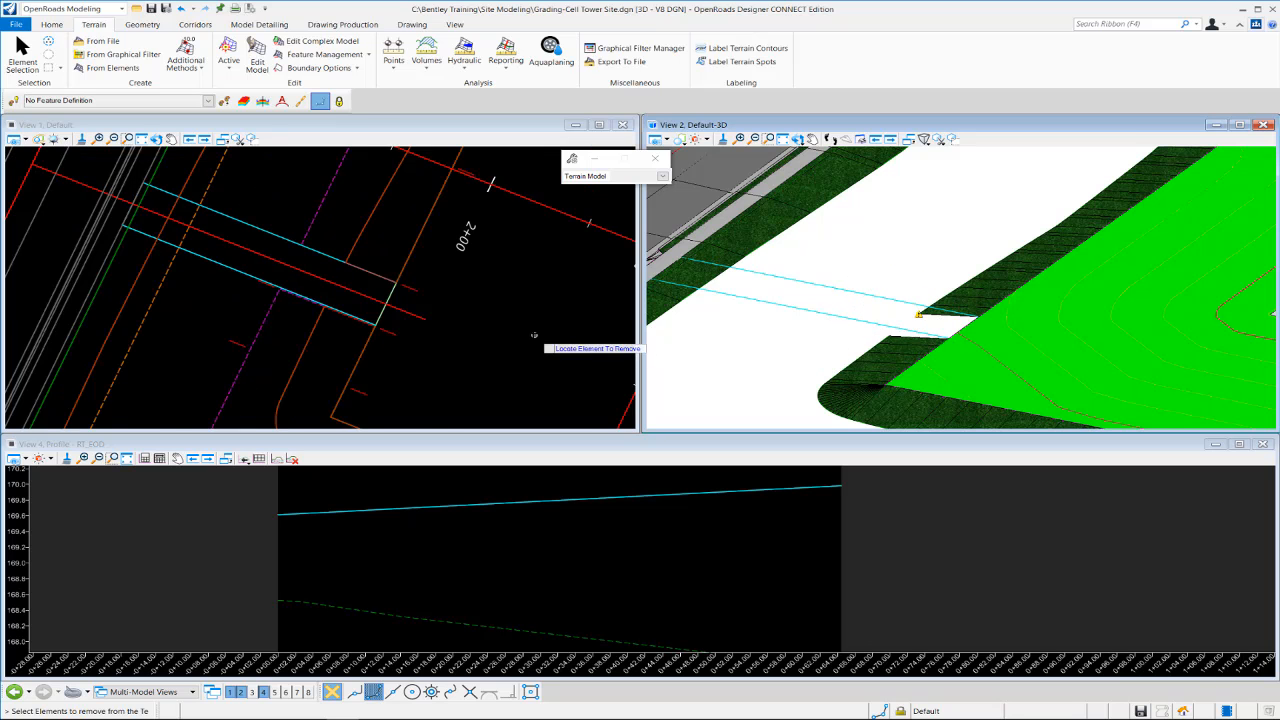
left_click(366, 55)
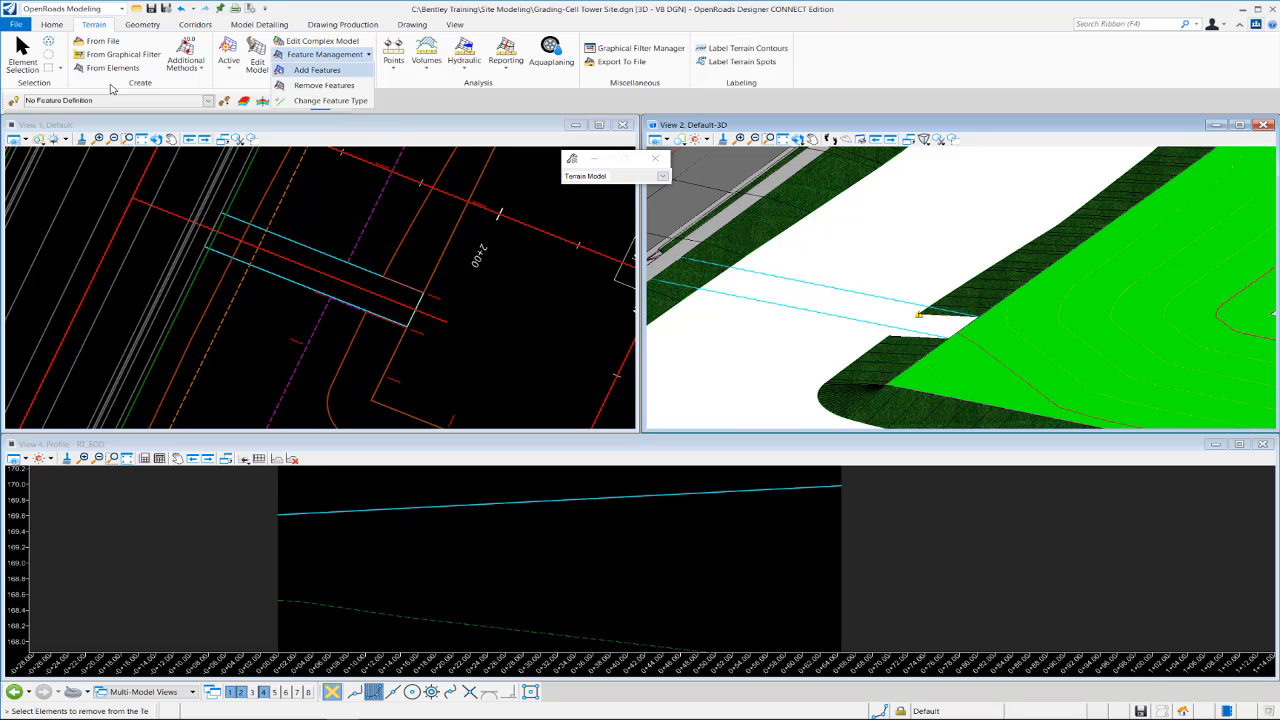
left_click(317, 70)
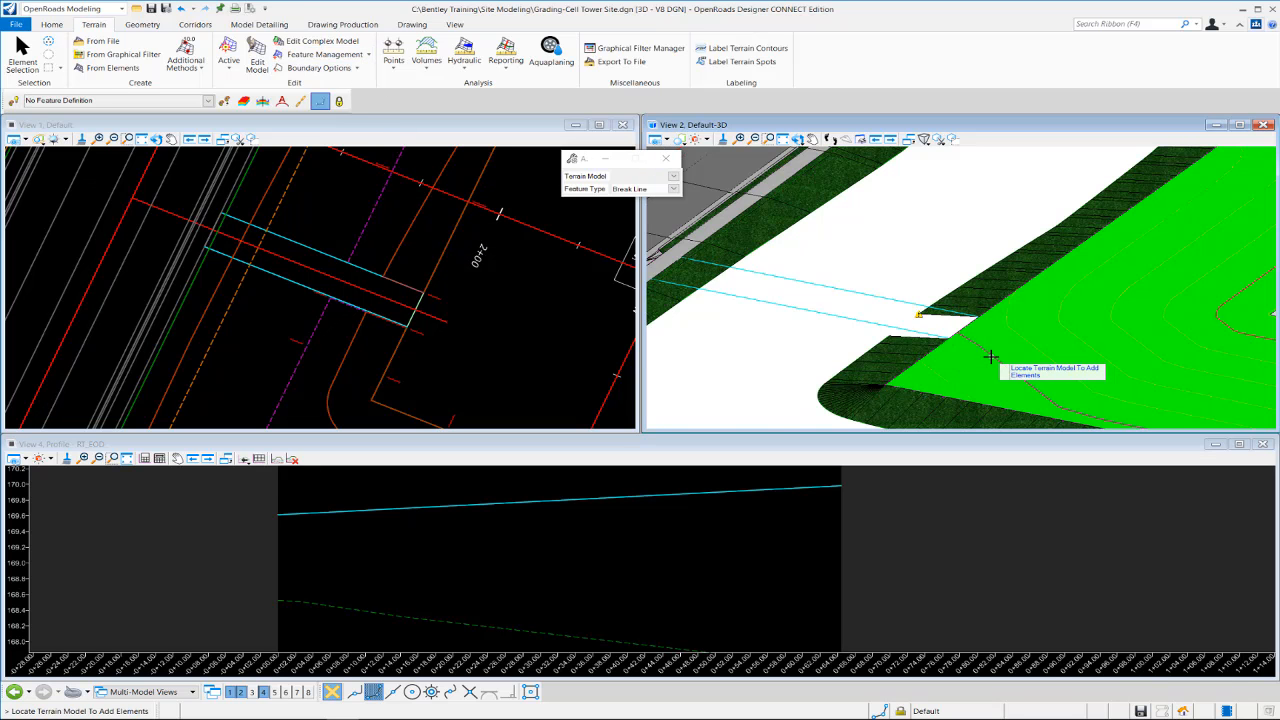
left_click(761, 350)
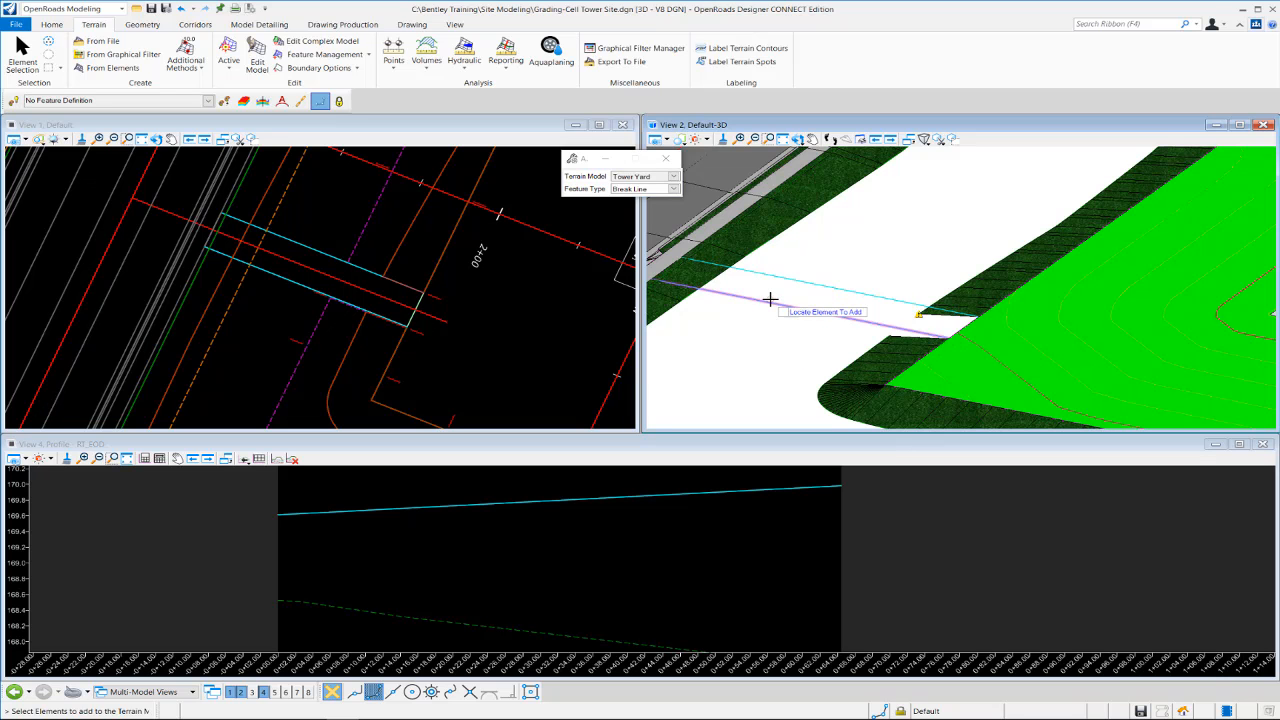
left_click(772, 292)
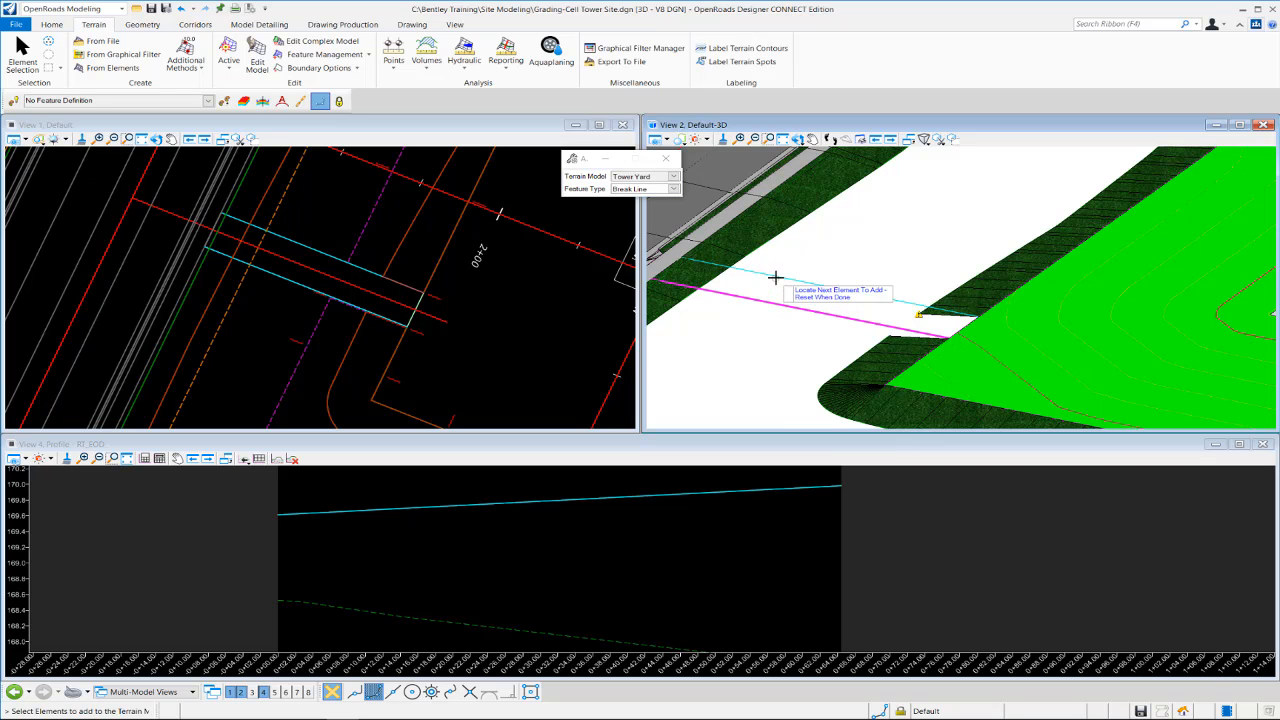
left_click(775, 277)
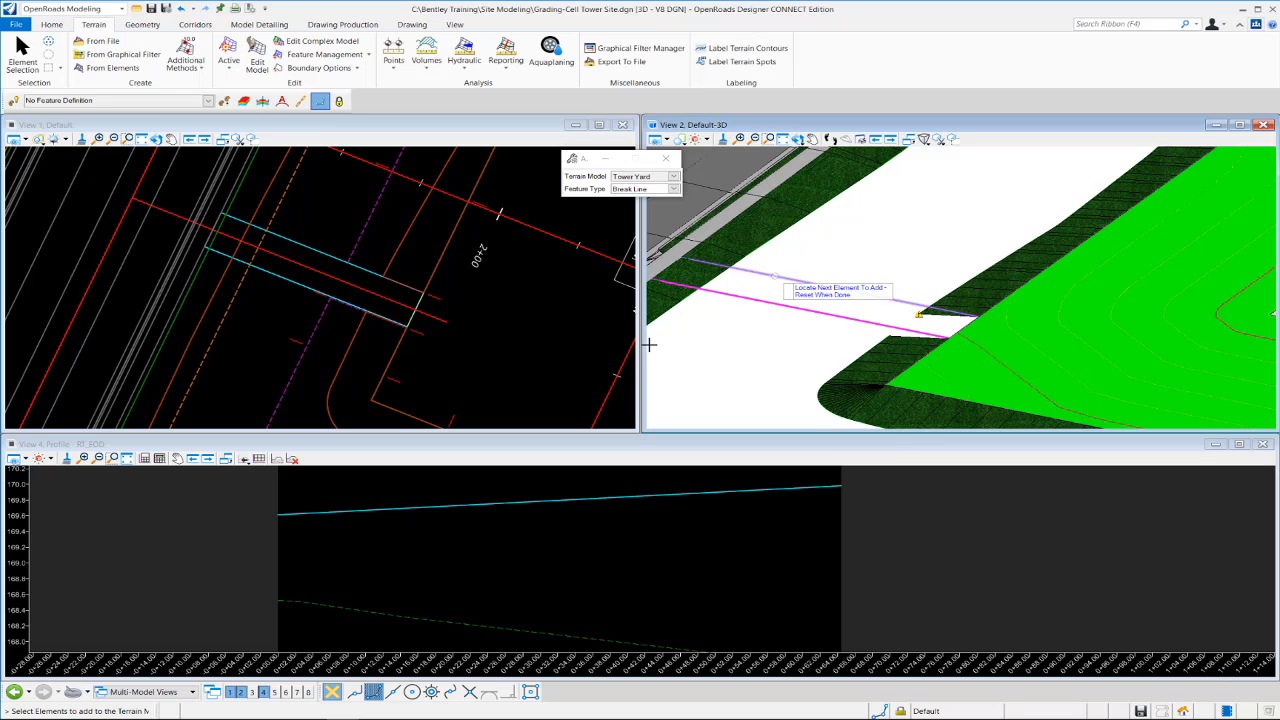
right_click(718, 361)
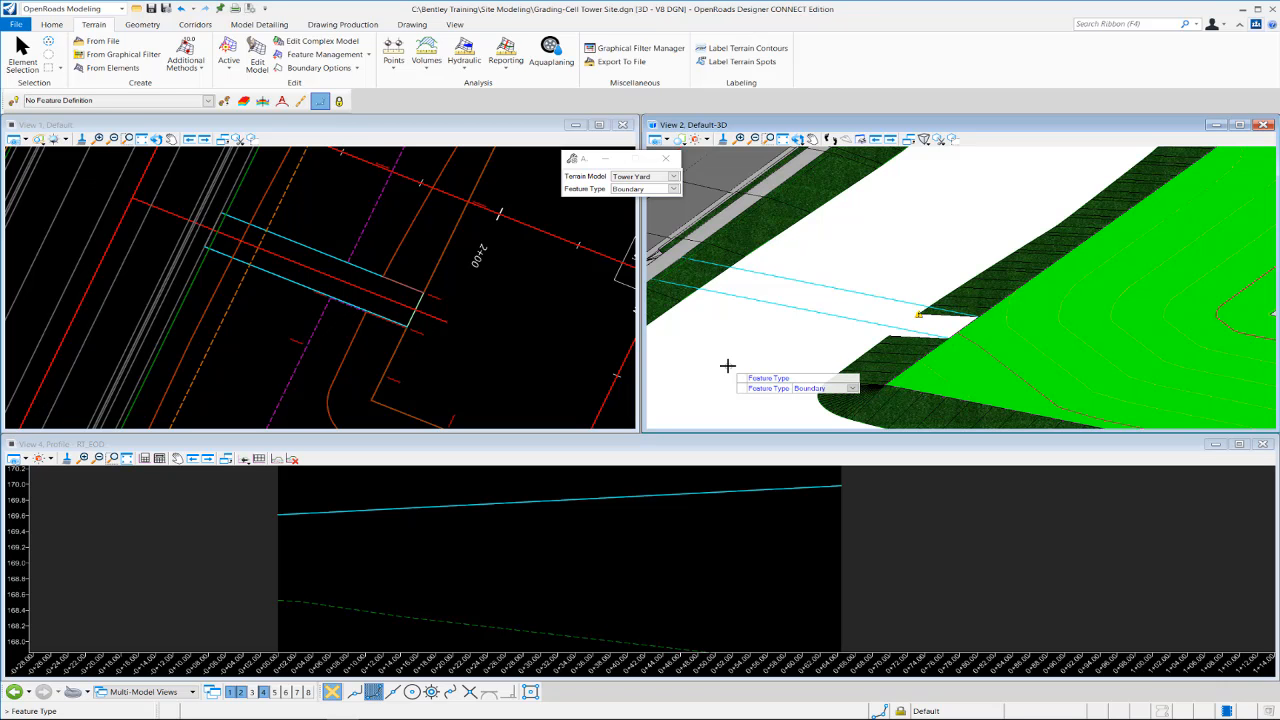
left_click(590, 458)
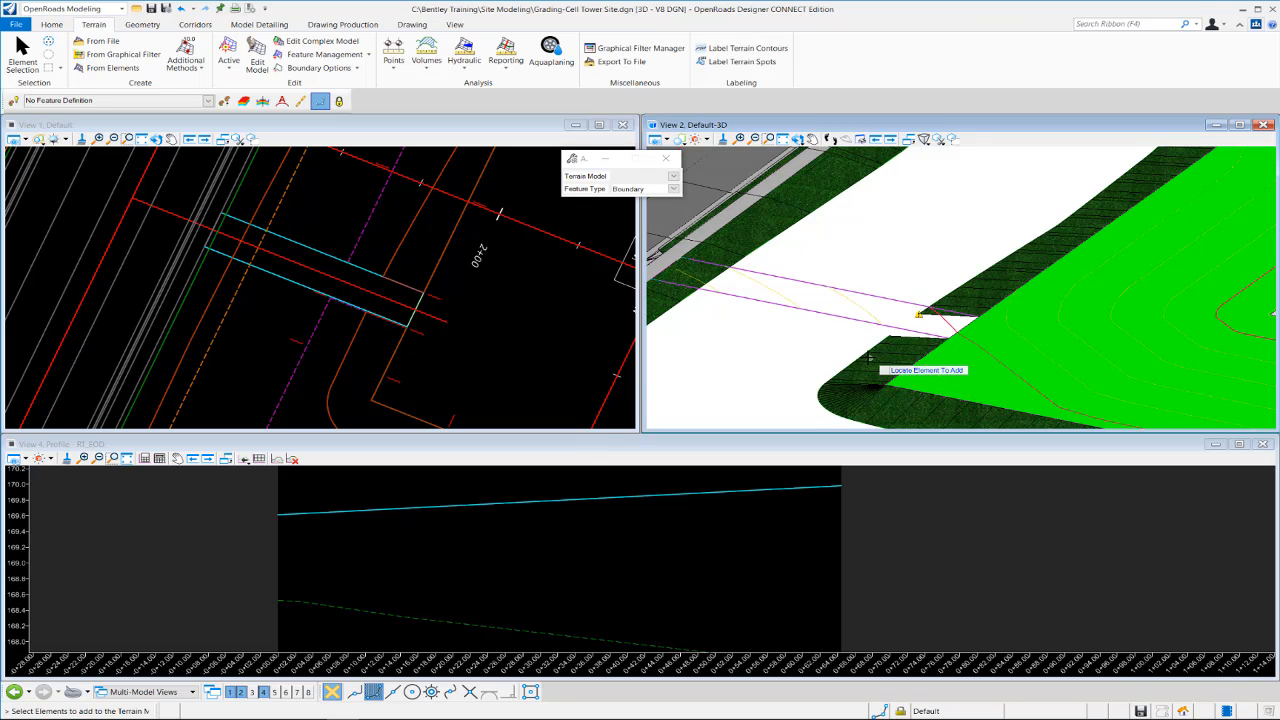
scroll(834, 353, "down", 1)
scroll(834, 353, "down", 1)
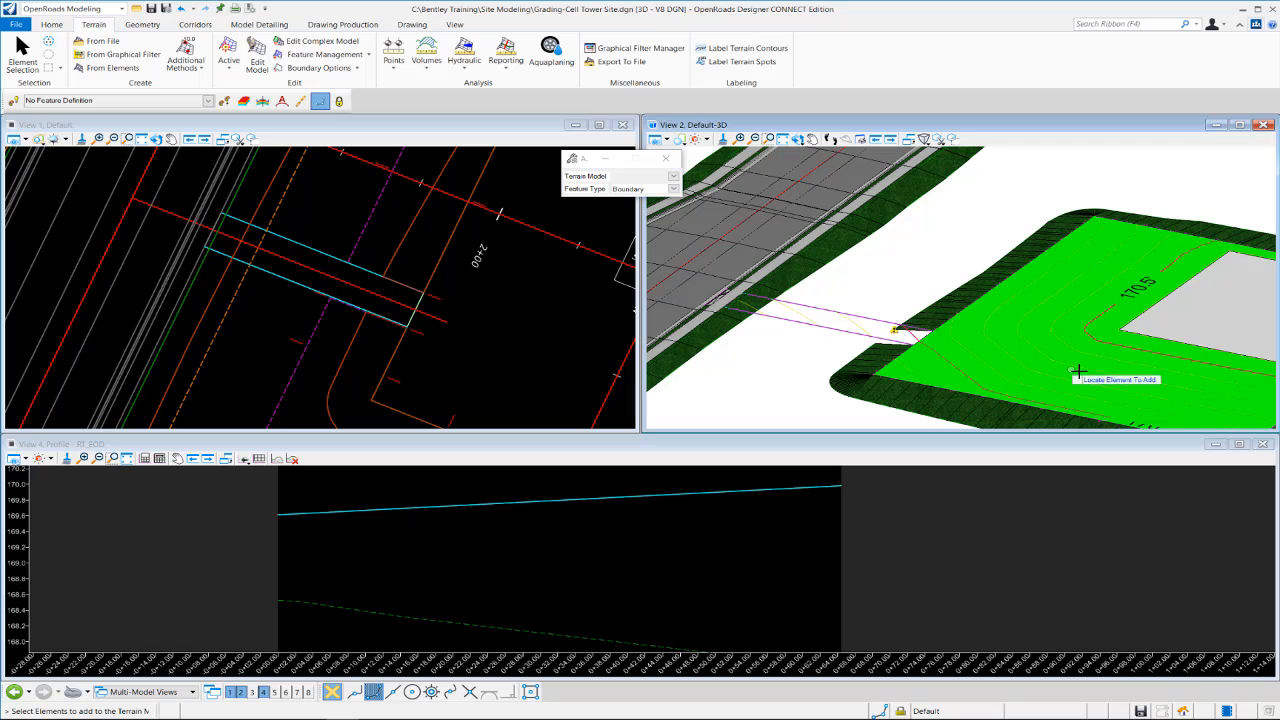